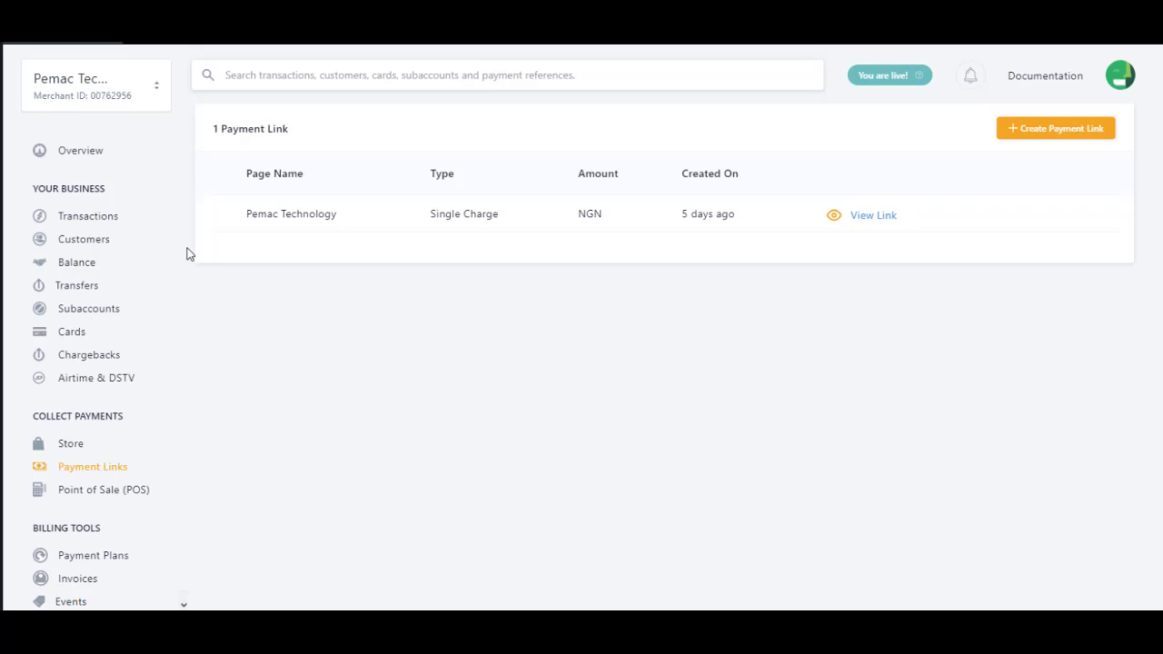
Step: Use + Create Payment Link to bring up the link-type choices
drag(186, 254, 189, 322)
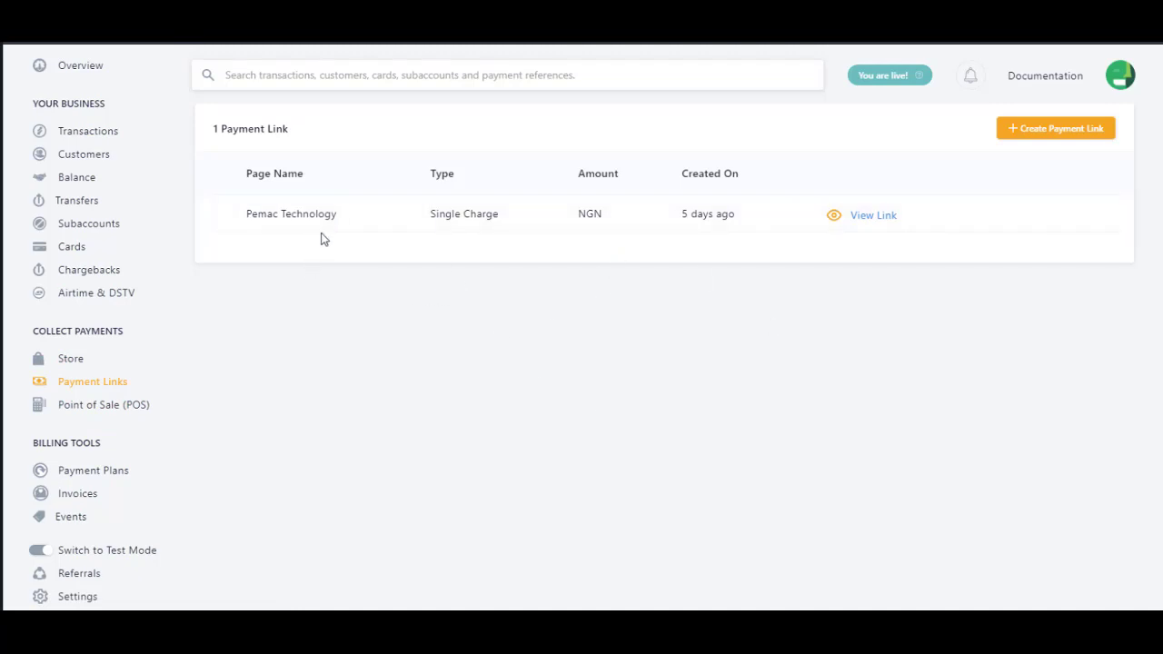
mouse_move(297, 229)
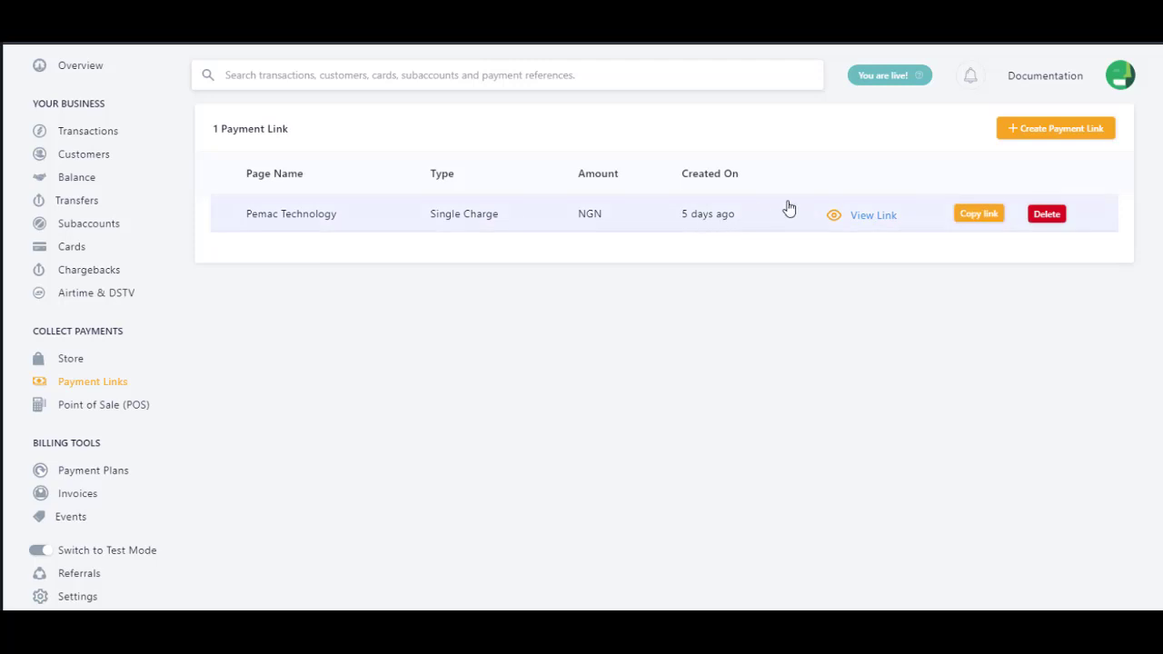
click(1031, 131)
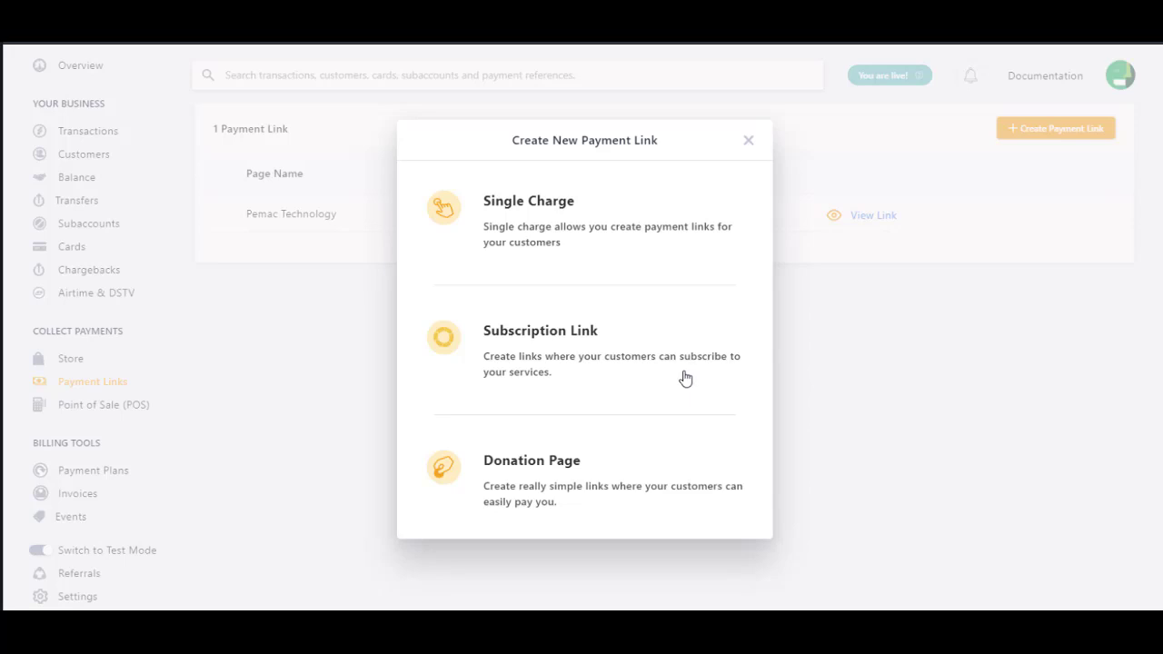
Step: Choose the Single Charge link type
click(636, 252)
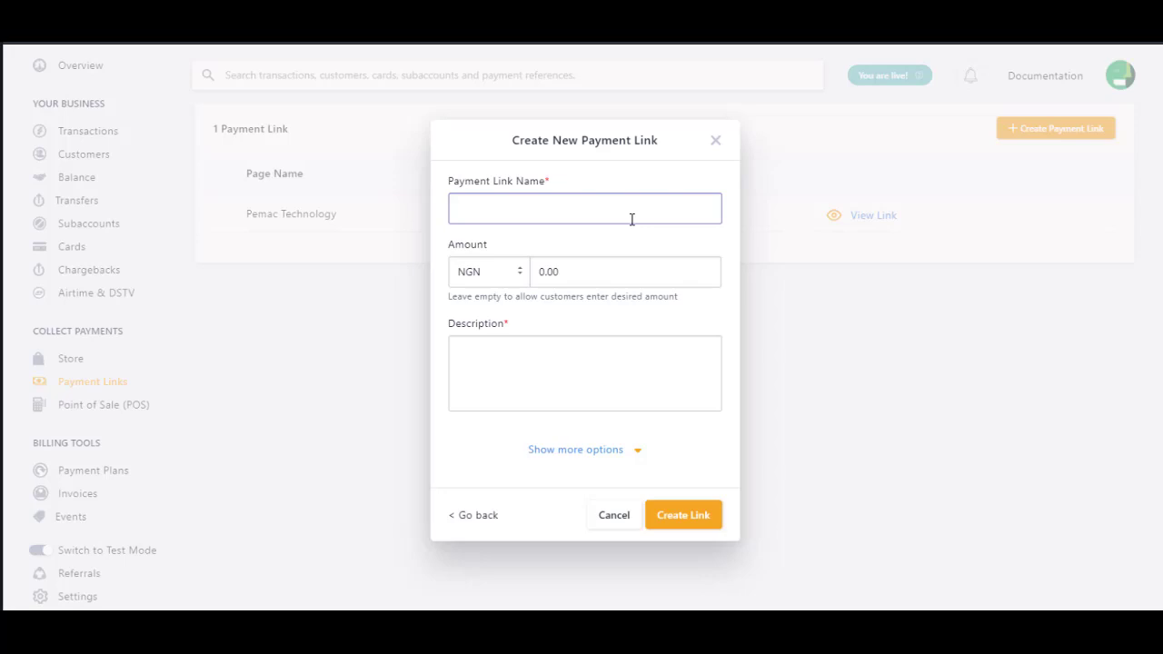
Step: Enter the link name 'WhatsApp Training' and the amount 4000 (NGN 4,000.00)
text(WhatsApp Training)
click(582, 286)
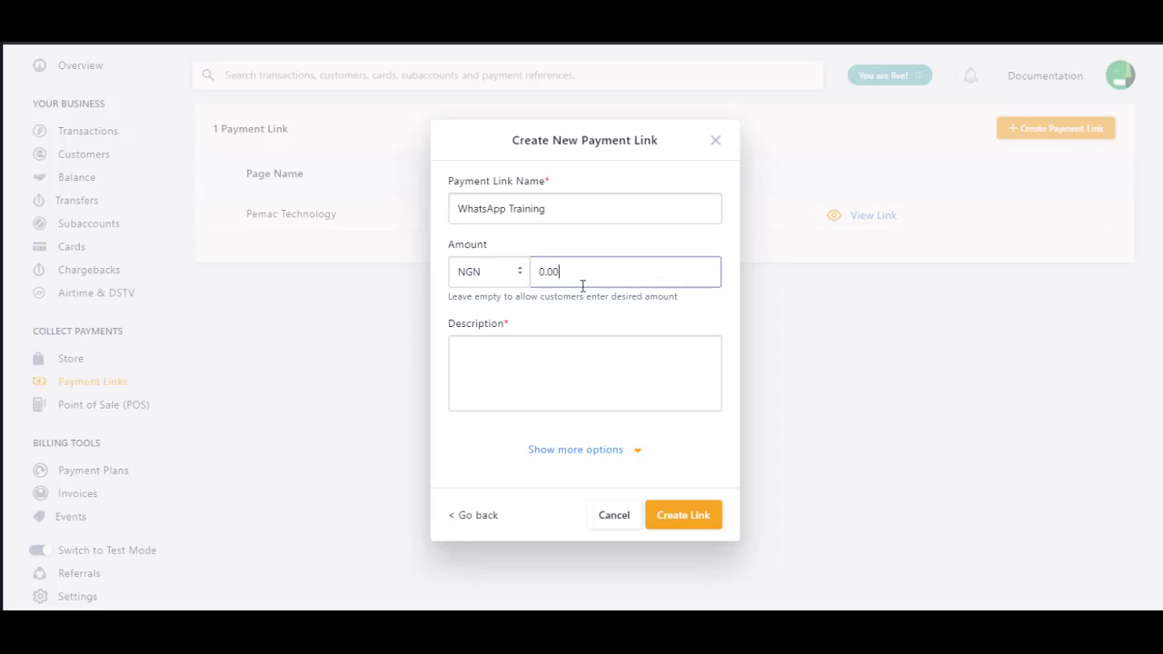
text(4)
key(BackSpace)
click(539, 269)
text(400)
click(581, 362)
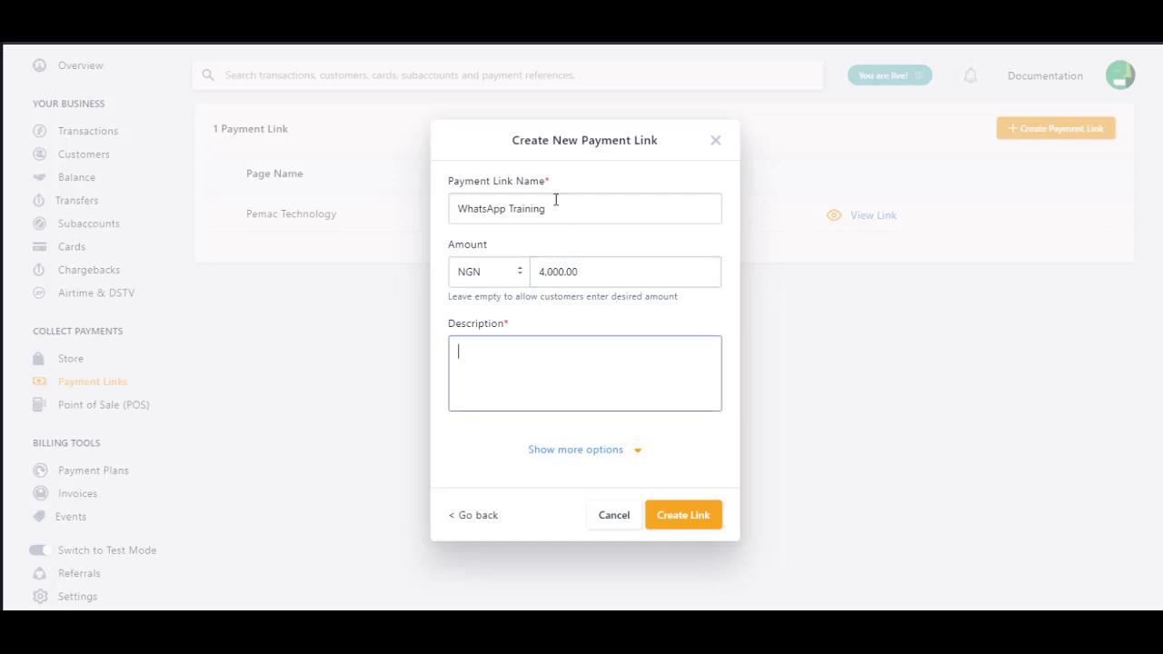
drag(536, 208, 408, 215)
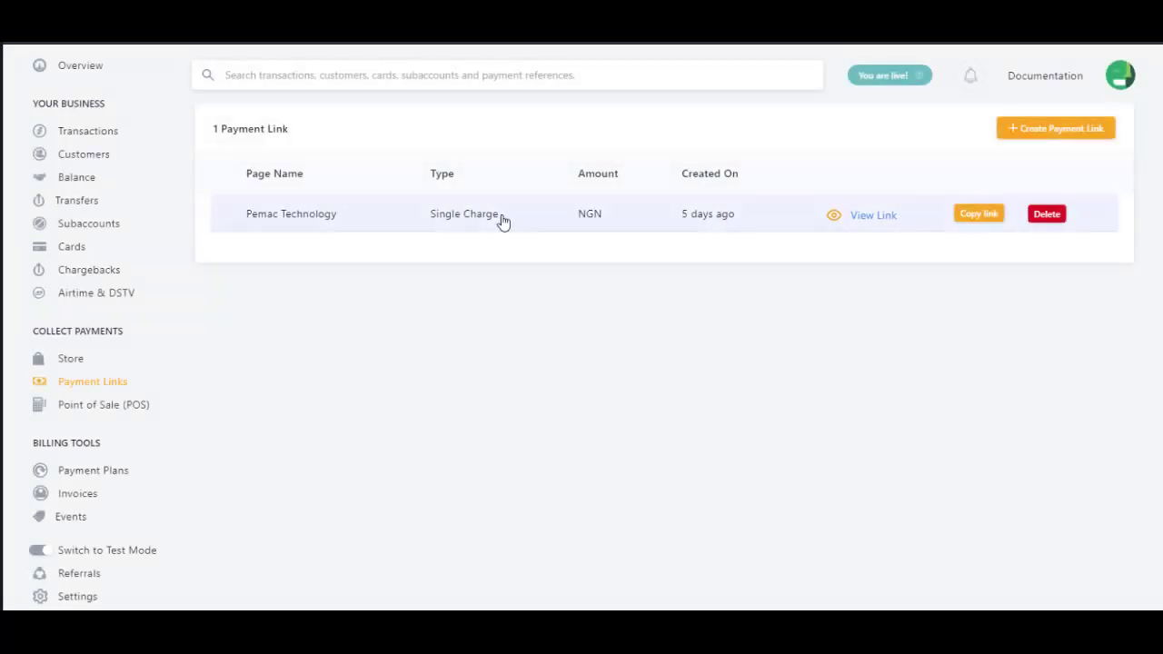
Step: Reopen the new payment link form and copy the name 'WhatsApp Training'
click(1073, 130)
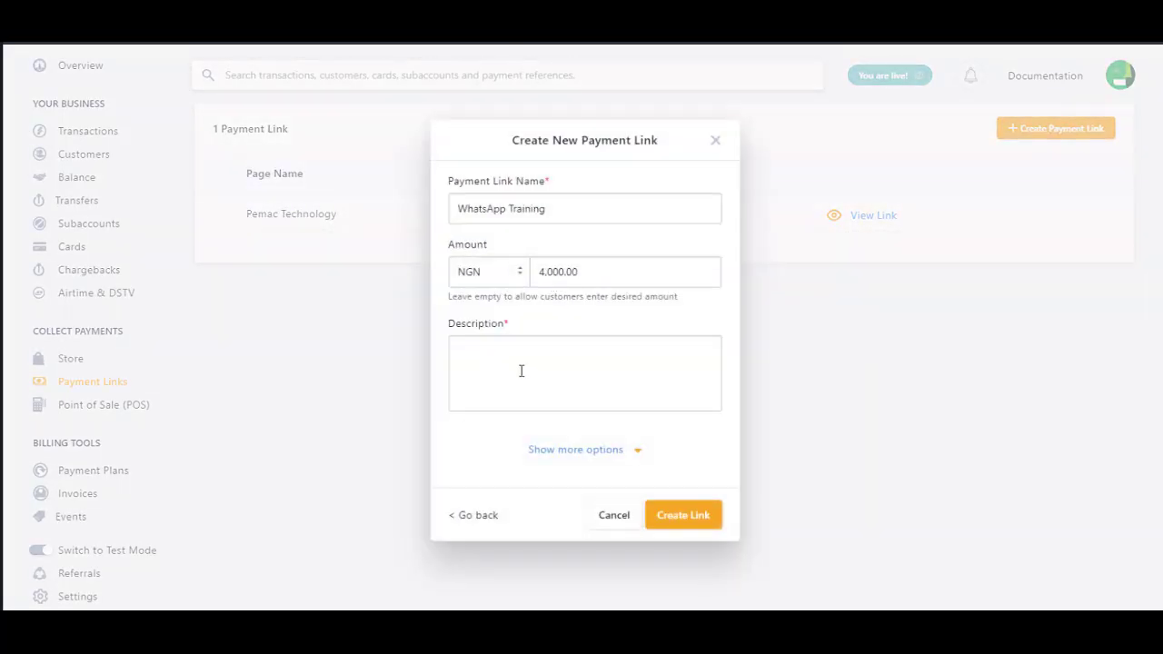
triple_click(563, 214)
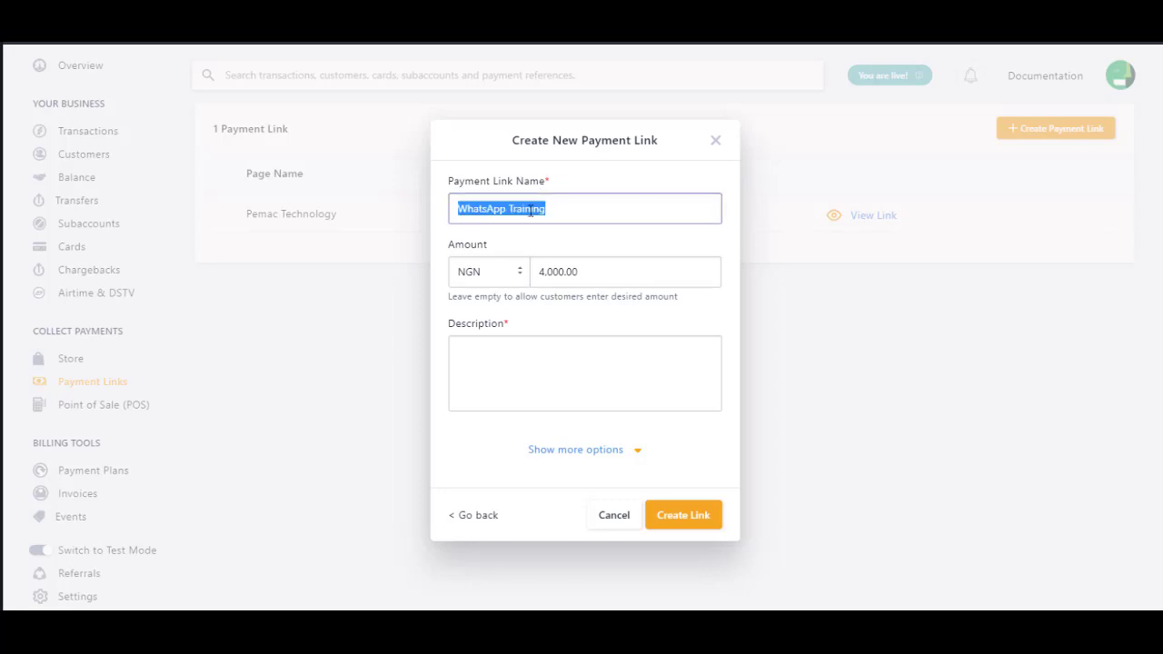
right_click(505, 208)
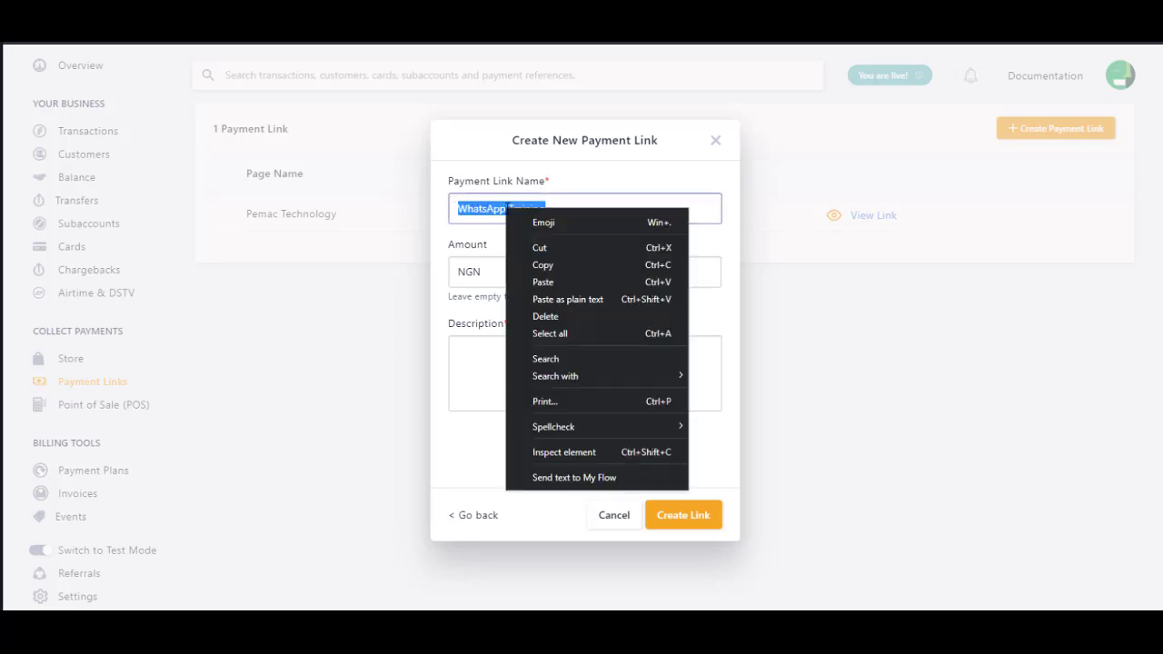
click(542, 264)
Step: Paste 'WhatsApp Training' as the description and reveal the extra link options
click(542, 382)
right_click(541, 380)
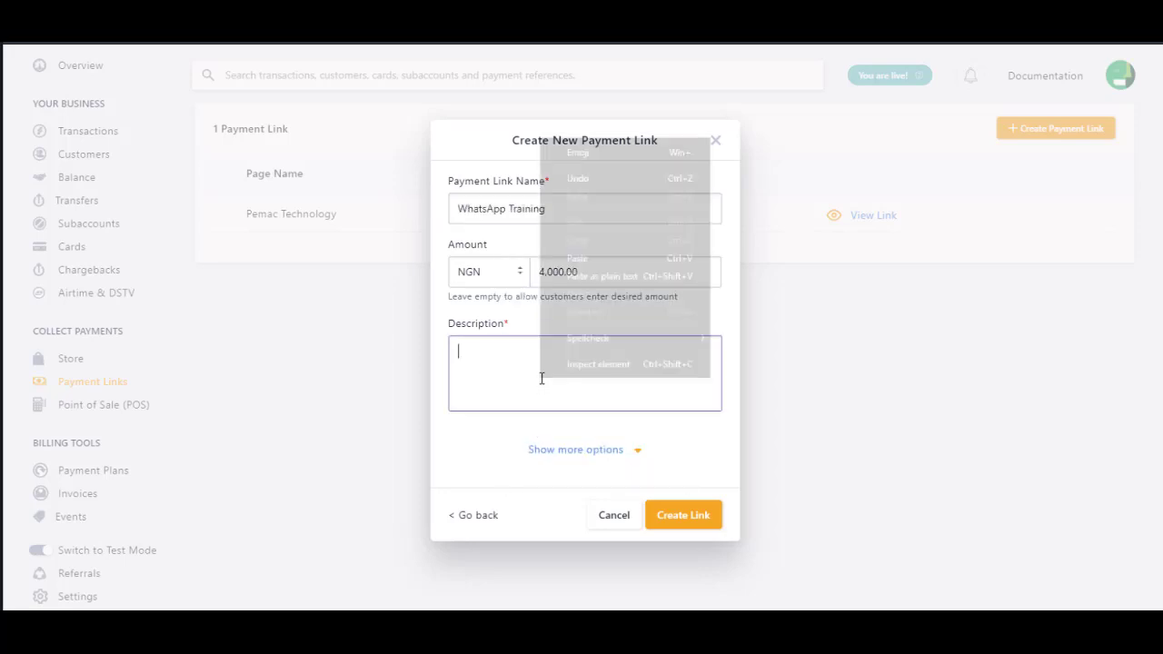
click(595, 271)
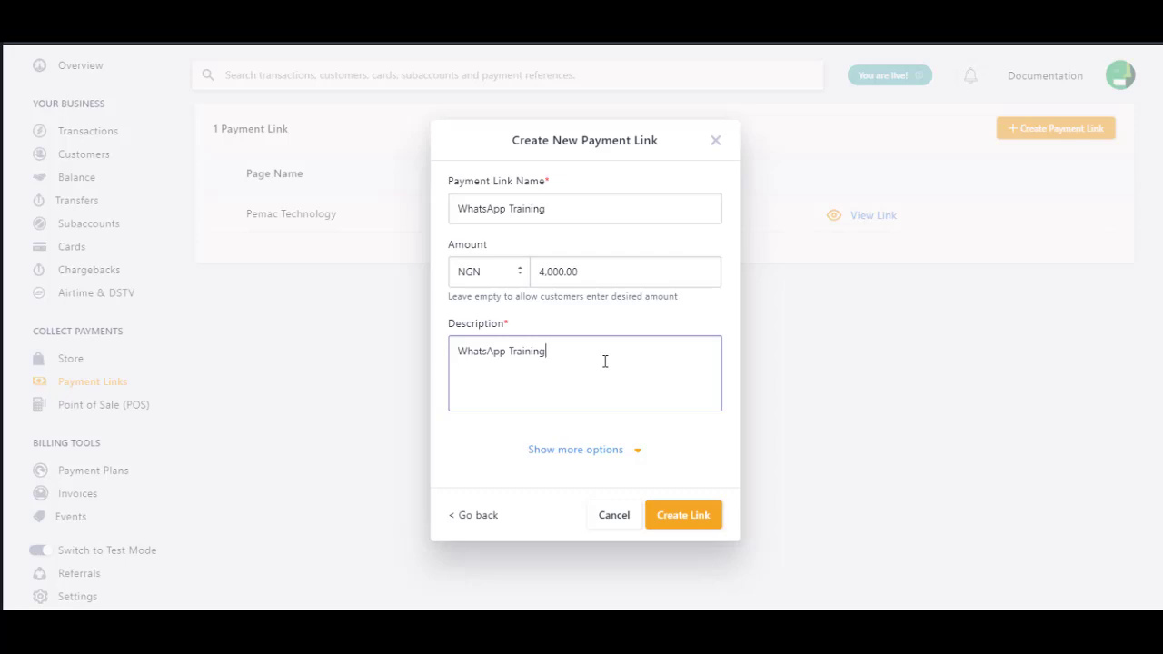
click(710, 333)
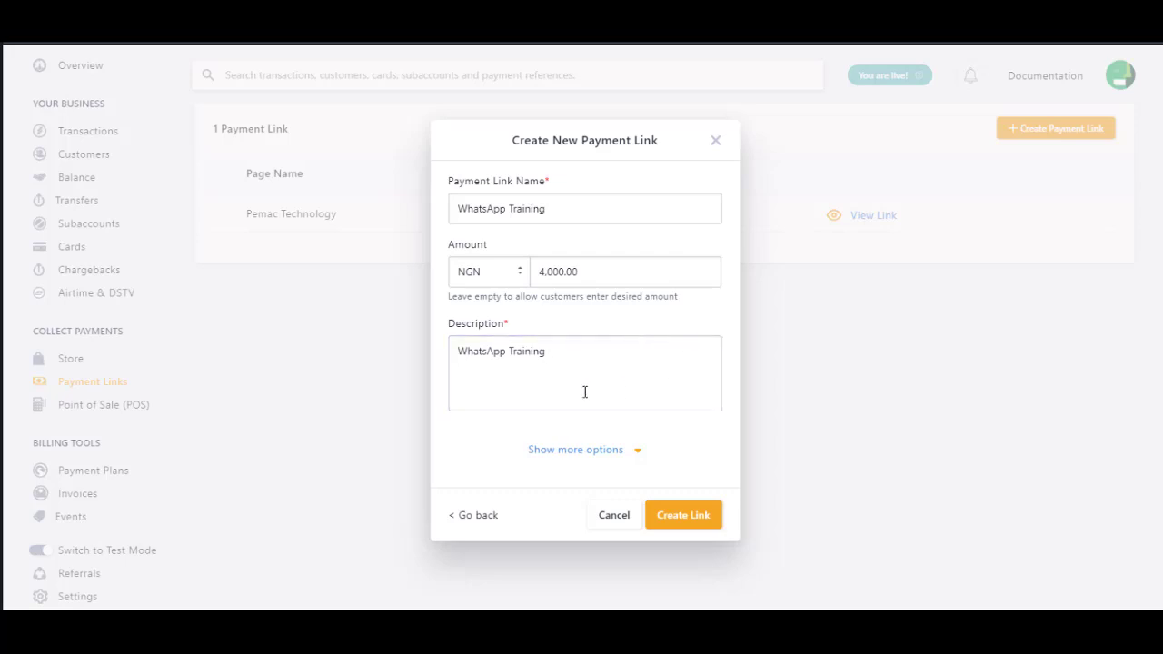
click(639, 450)
Step: Set the custom URL ending to 'WhatsAppTraining' by pasting the name and removing the space
scroll(659, 452, down, 3)
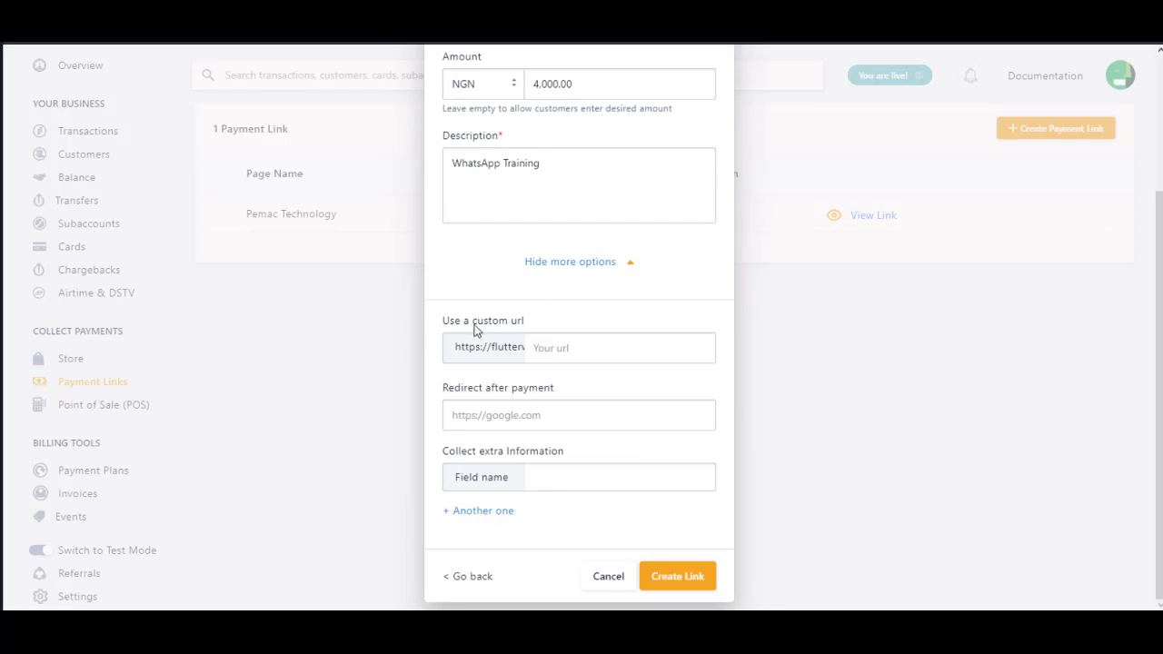
click(603, 356)
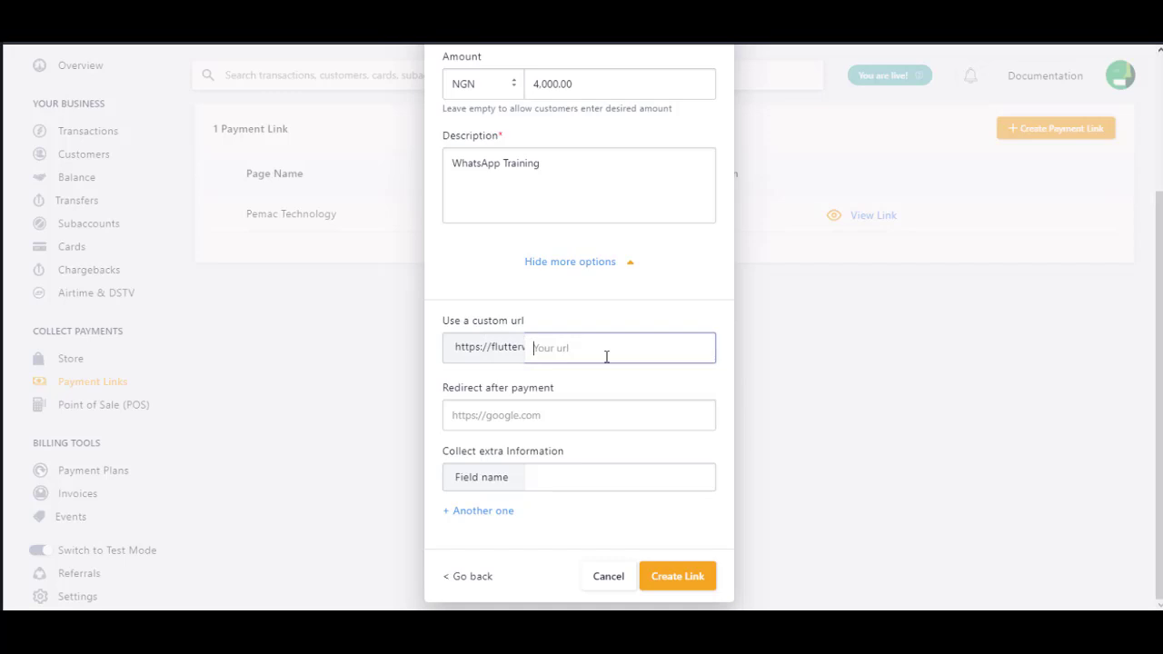
key(ctrl+v)
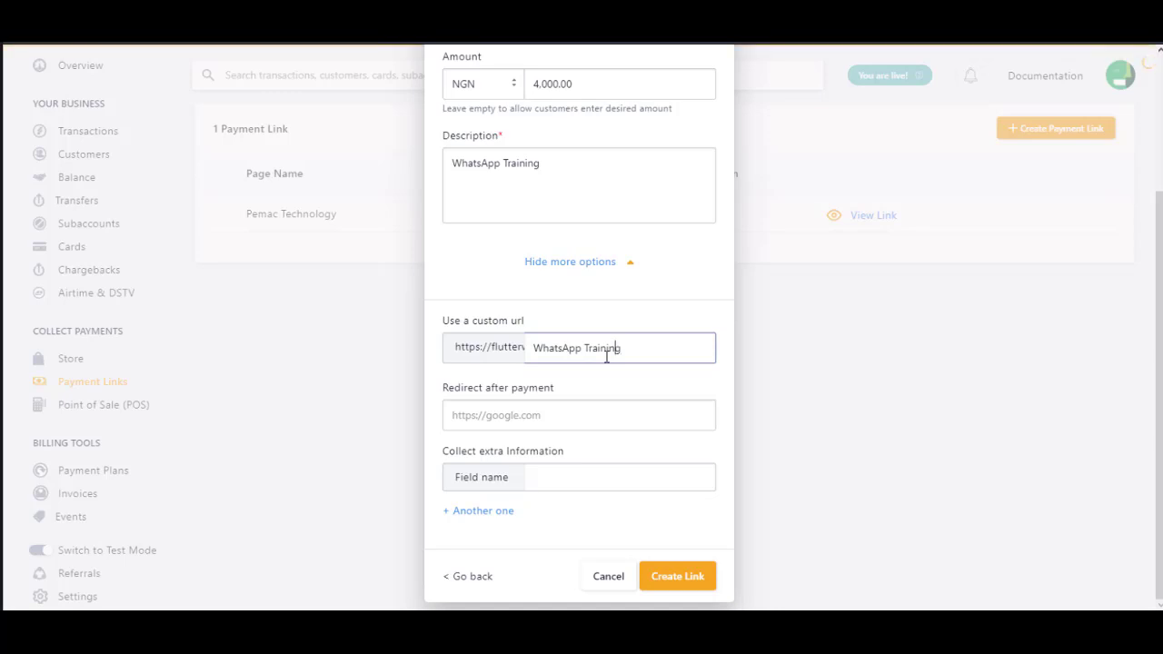
click(607, 356)
key(Left)
key(Left)
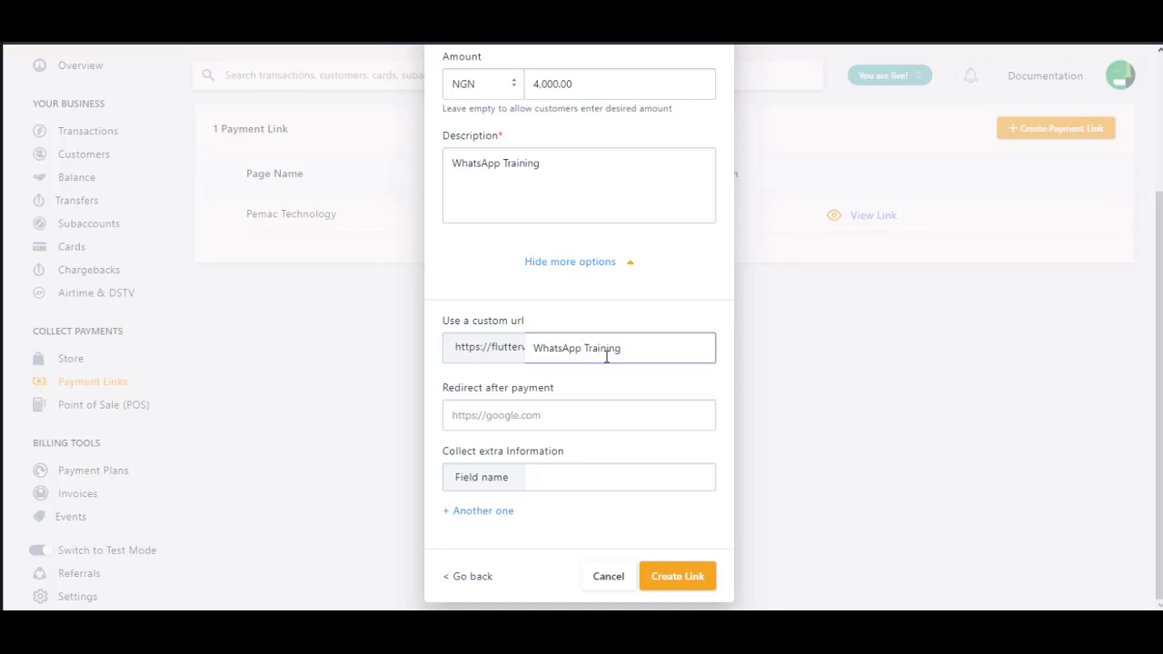
key(BackSpace)
click(636, 380)
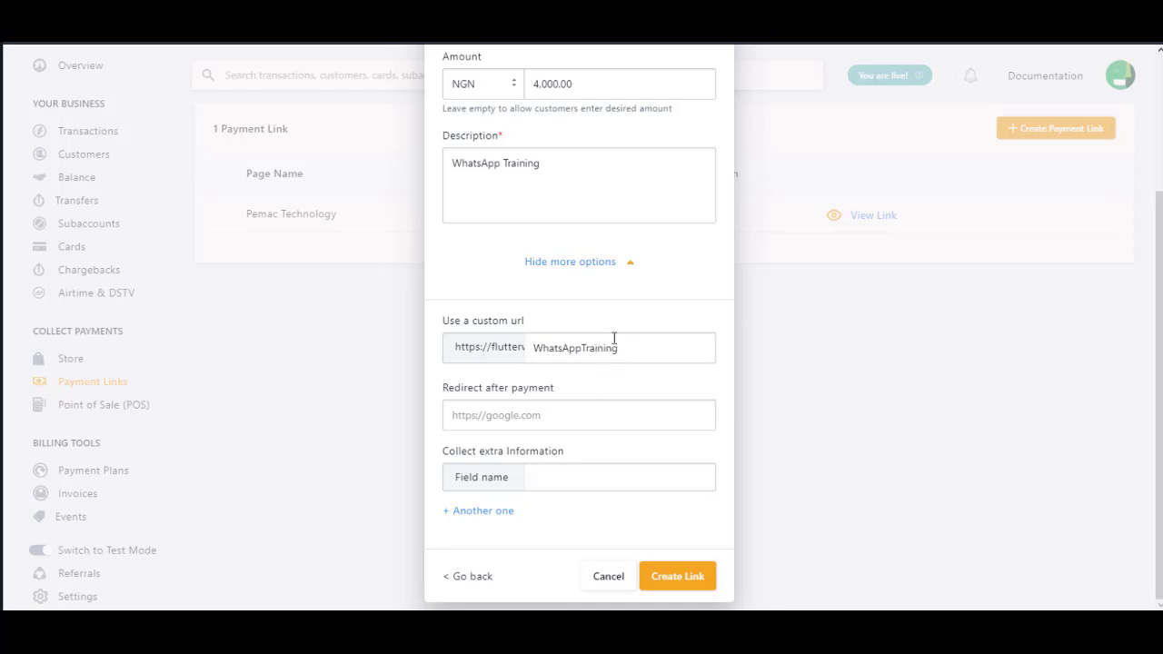
Step: Begin entering the after-payment redirect address
click(562, 415)
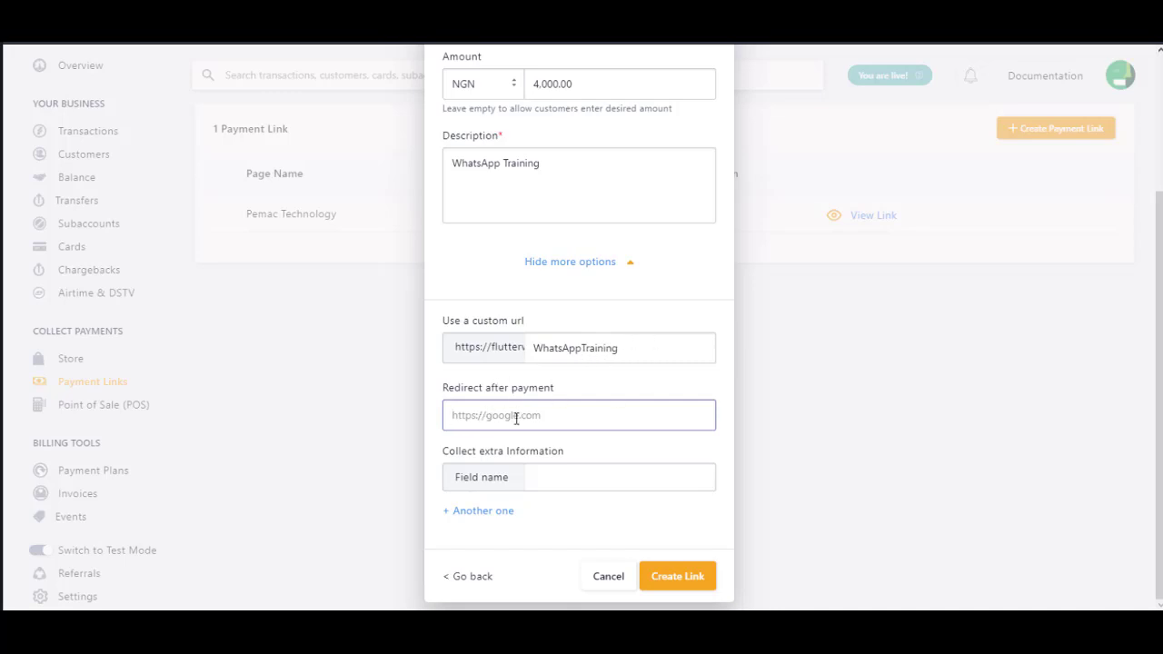
click(585, 391)
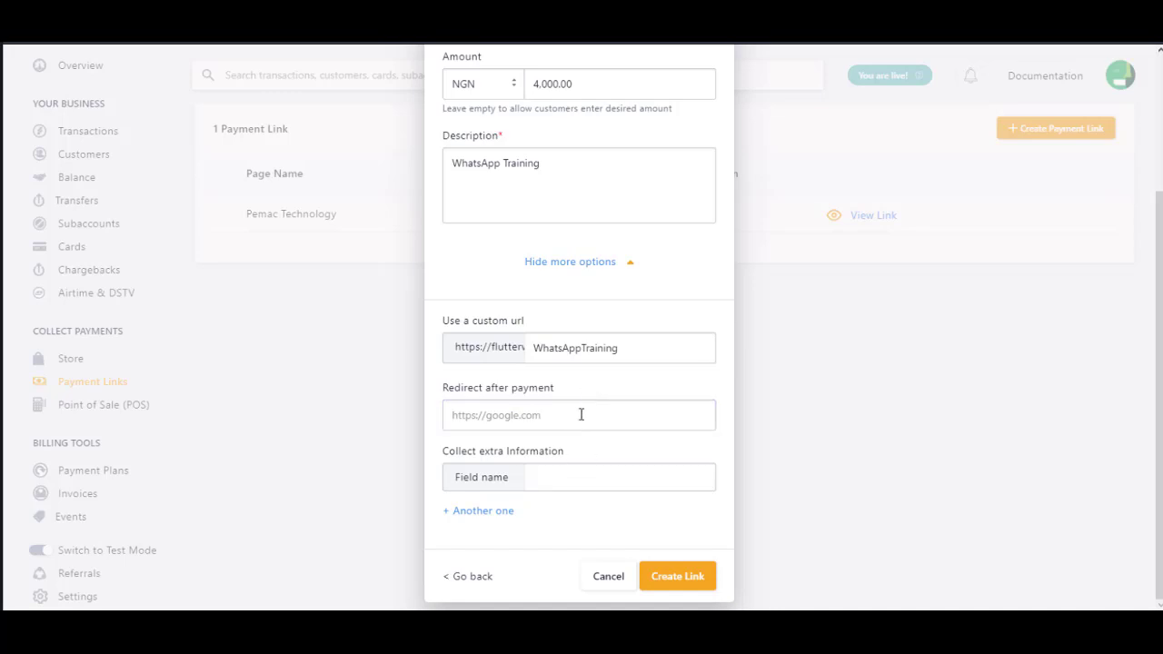
click(563, 420)
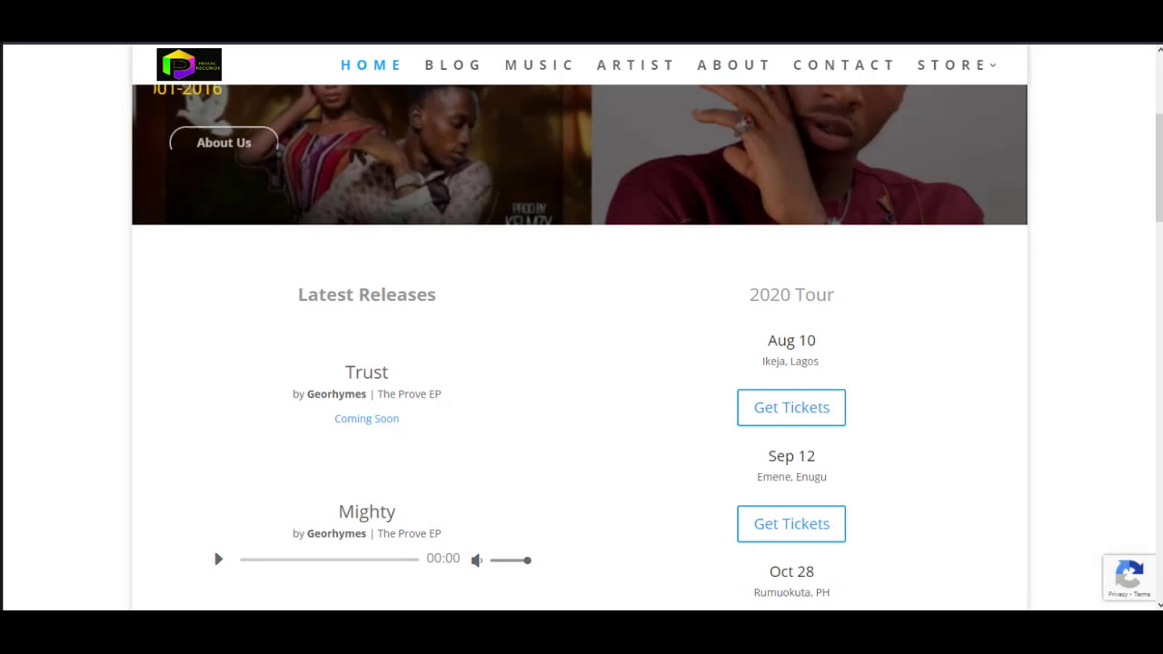
Step: Copy the Pemac Records site address from the browser's address bar for the redirect
right_click(225, 7)
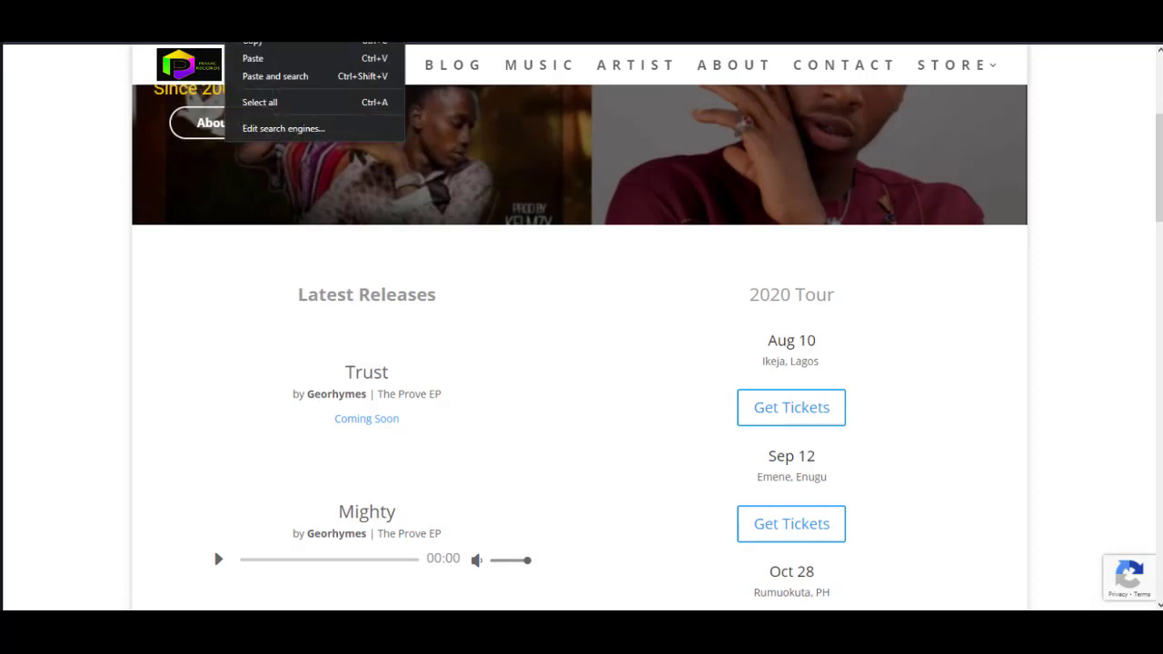
click(253, 48)
scroll(855, 285, up, 4)
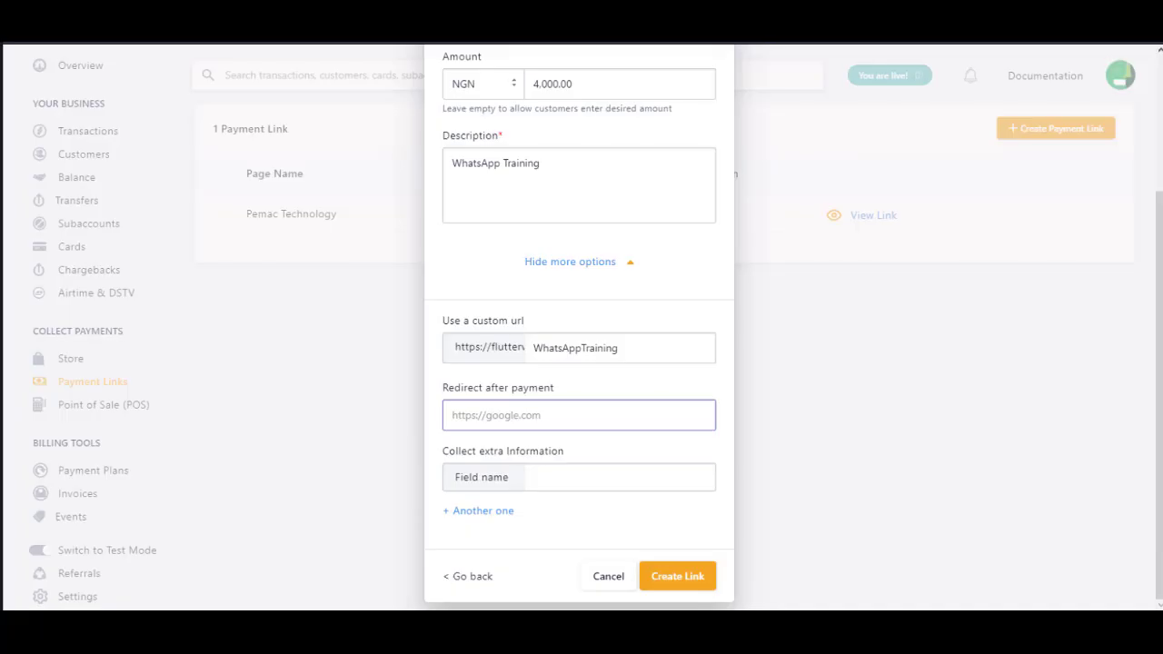
right_click(503, 414)
Step: Paste the pemacrecords.com.ng address as the redirect and drop the duplicate Email extra field
click(564, 320)
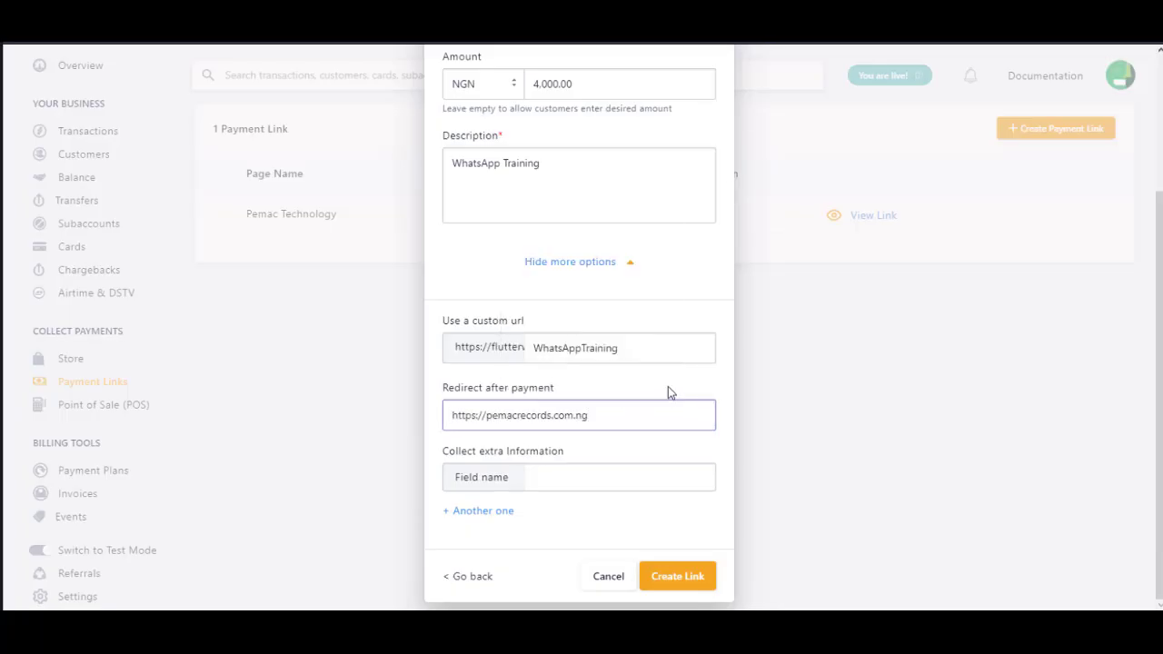
click(510, 371)
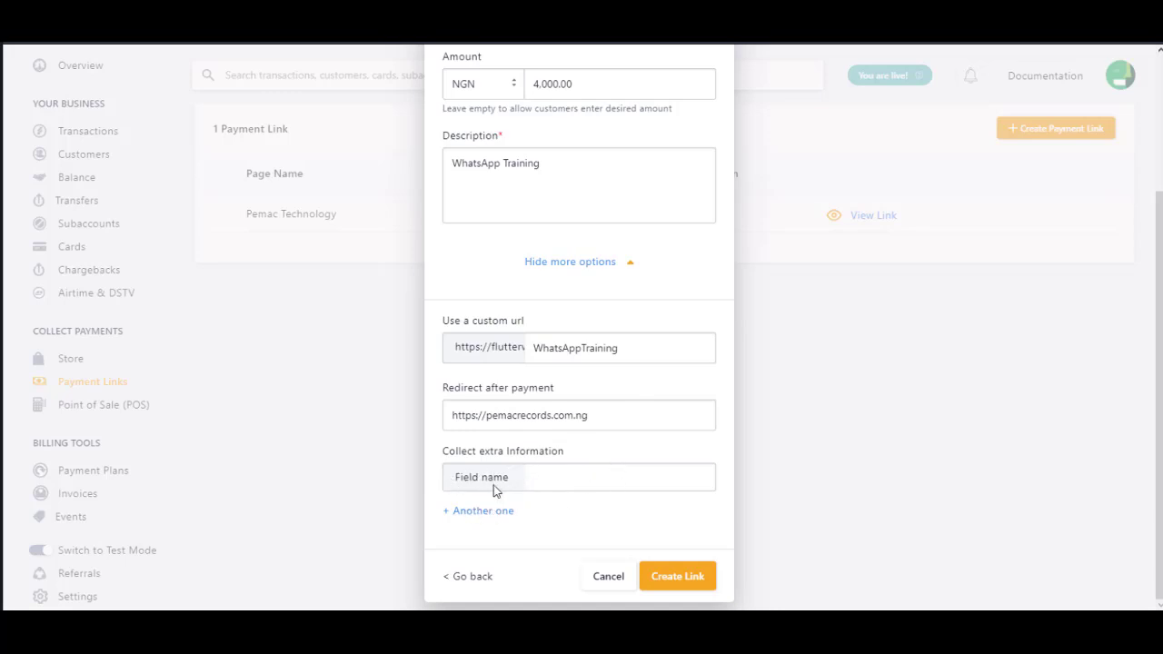
click(456, 514)
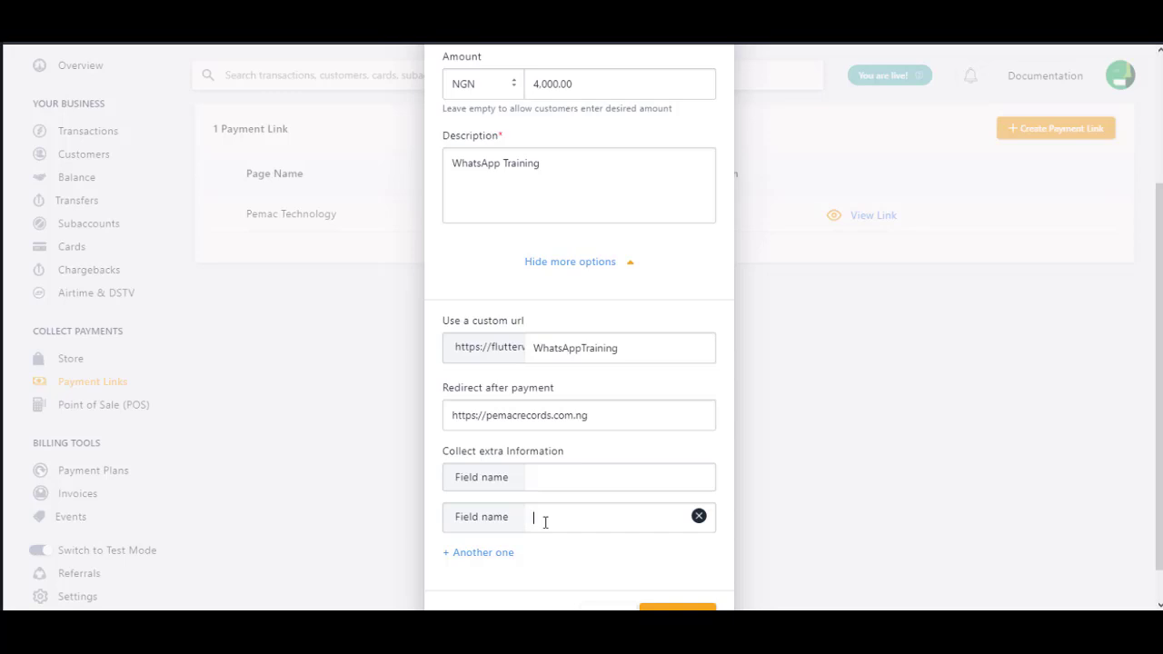
text(Email)
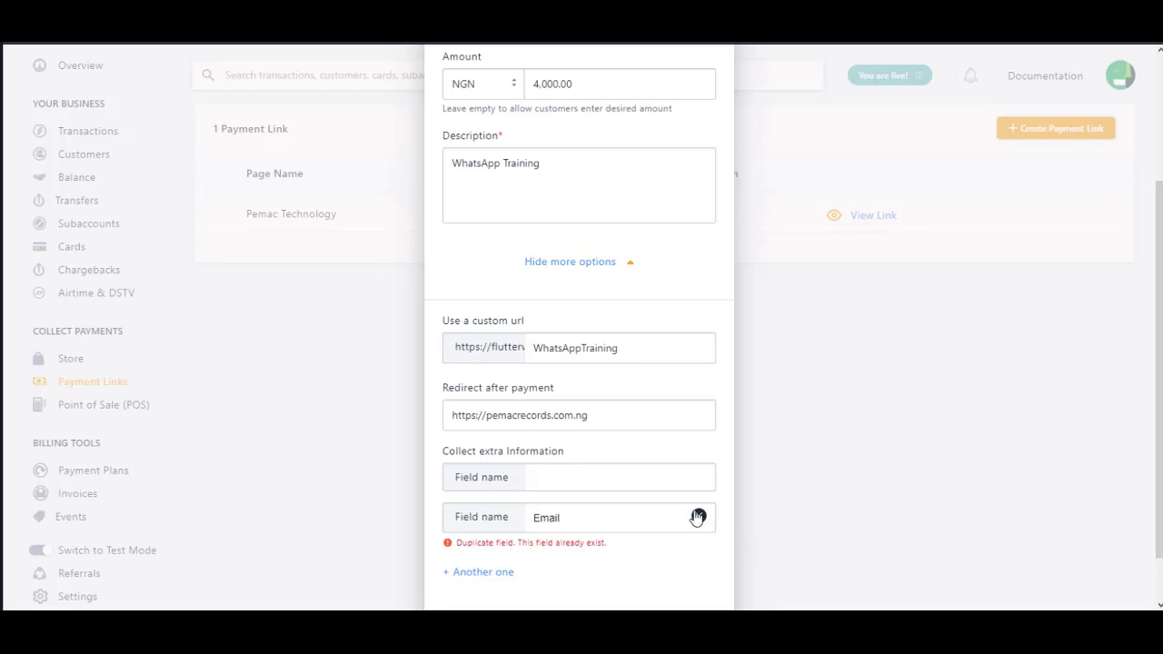
click(697, 517)
Step: Add a Phone Number extra field and create the WhatsApp Training link
click(493, 514)
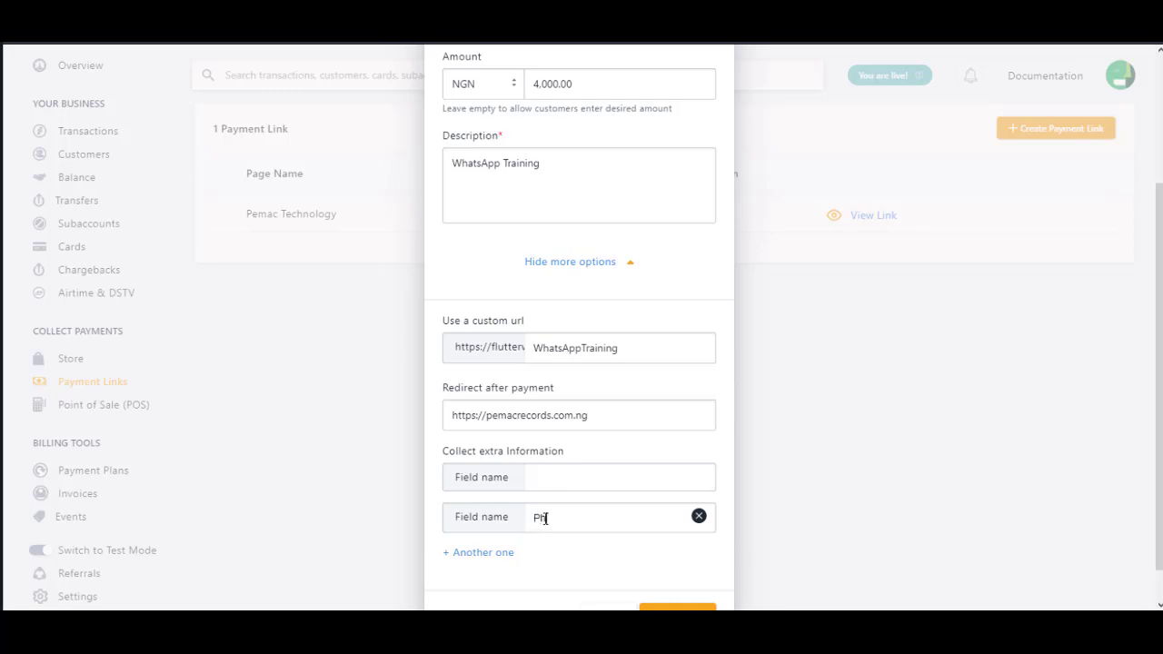
text(Phone Number)
scroll(726, 480, down, 1)
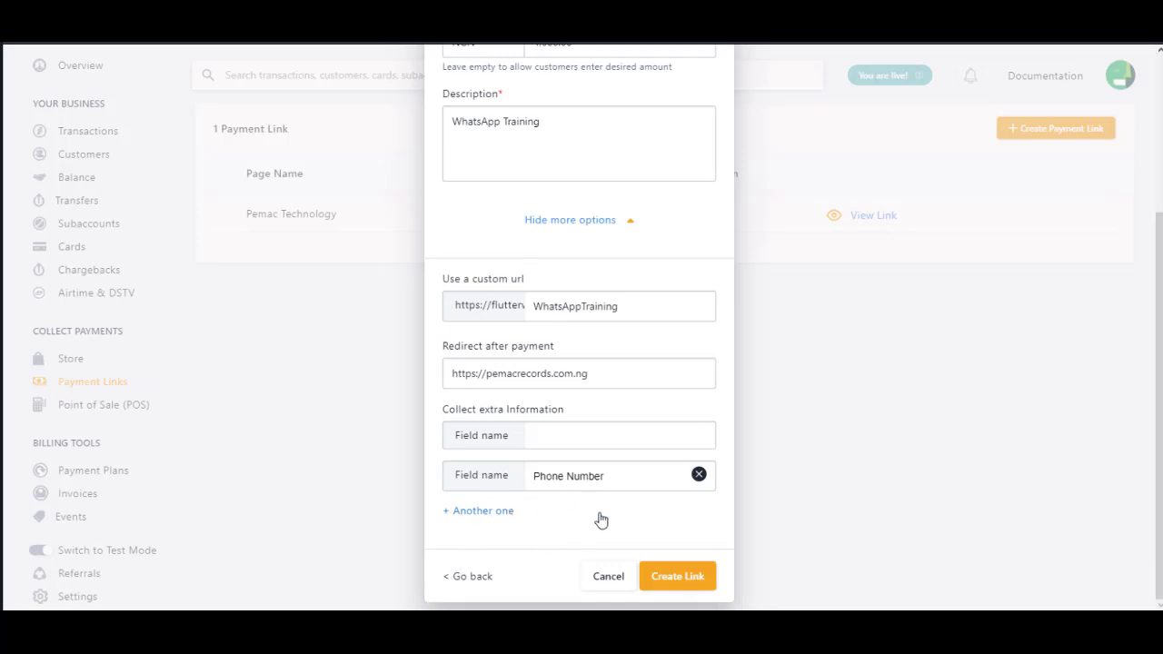
click(670, 584)
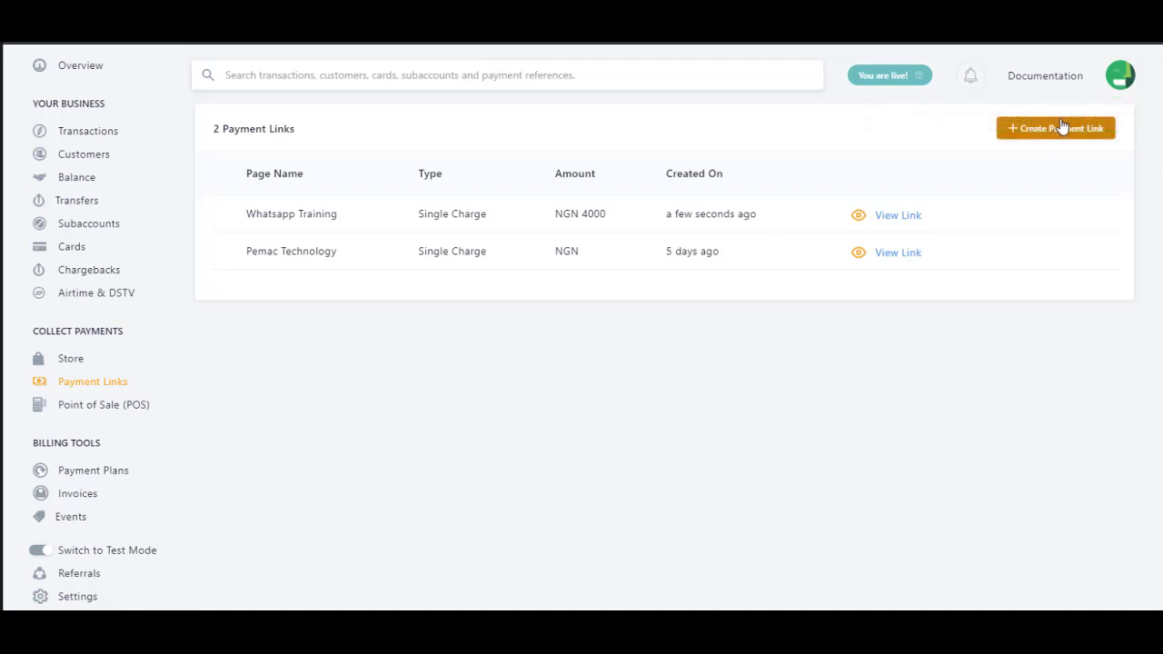
Step: Open the Whatsapp Training link's checkout page with View Link
mouse_move(870, 216)
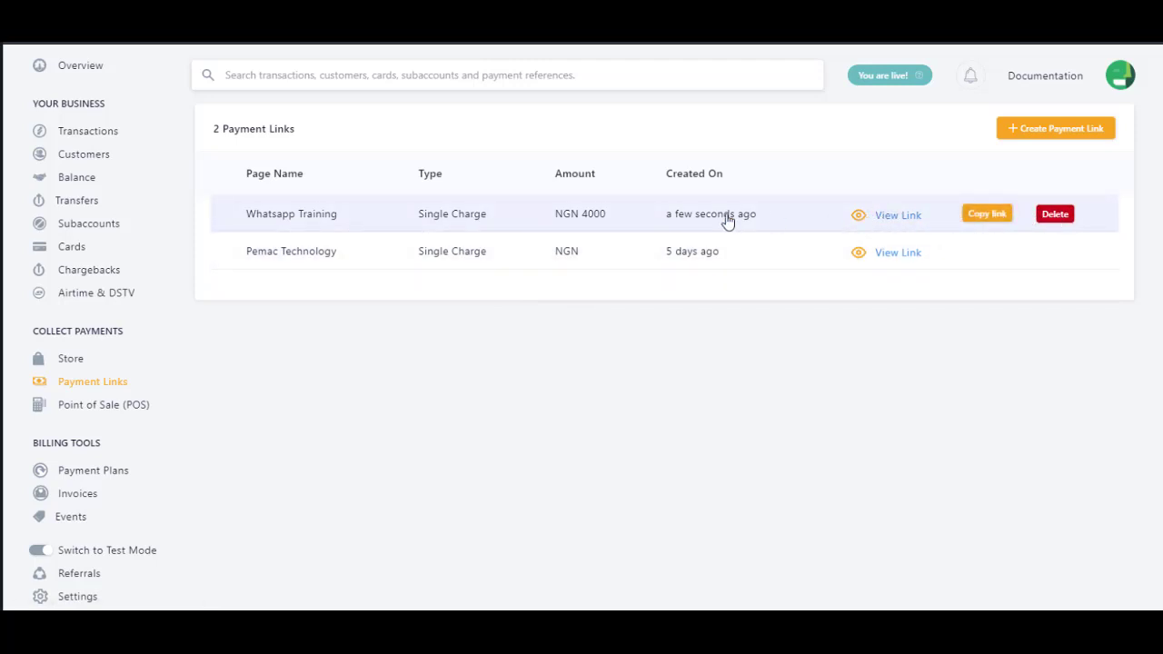
click(882, 218)
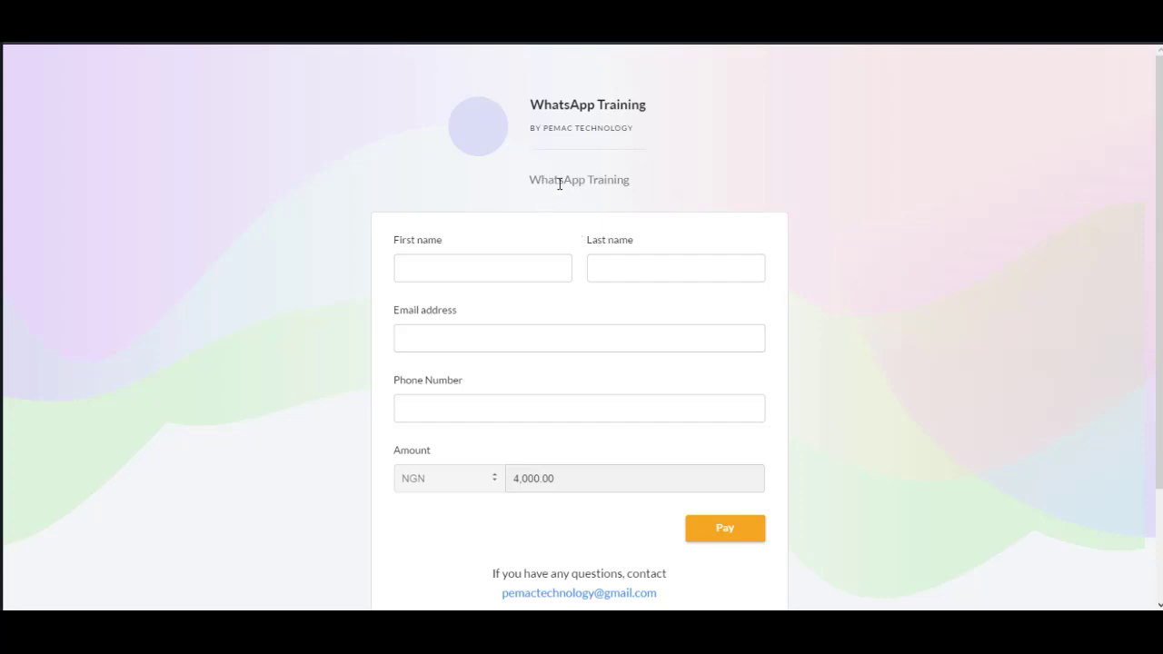
click(447, 264)
click(653, 264)
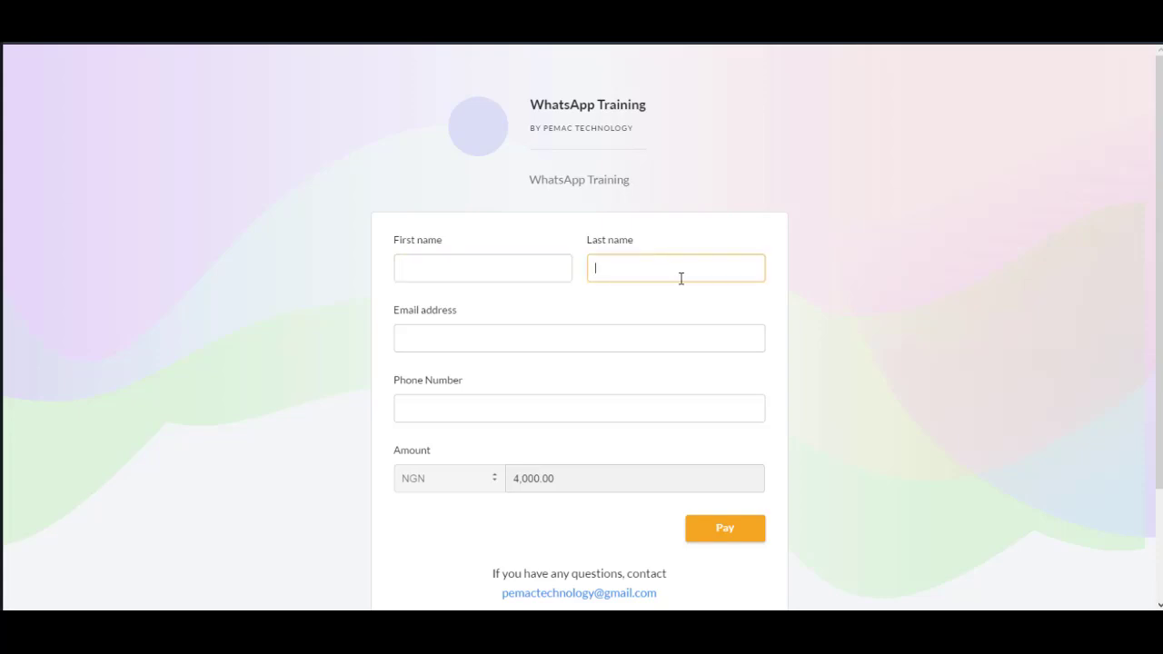
click(481, 334)
scroll(615, 328, down, 3)
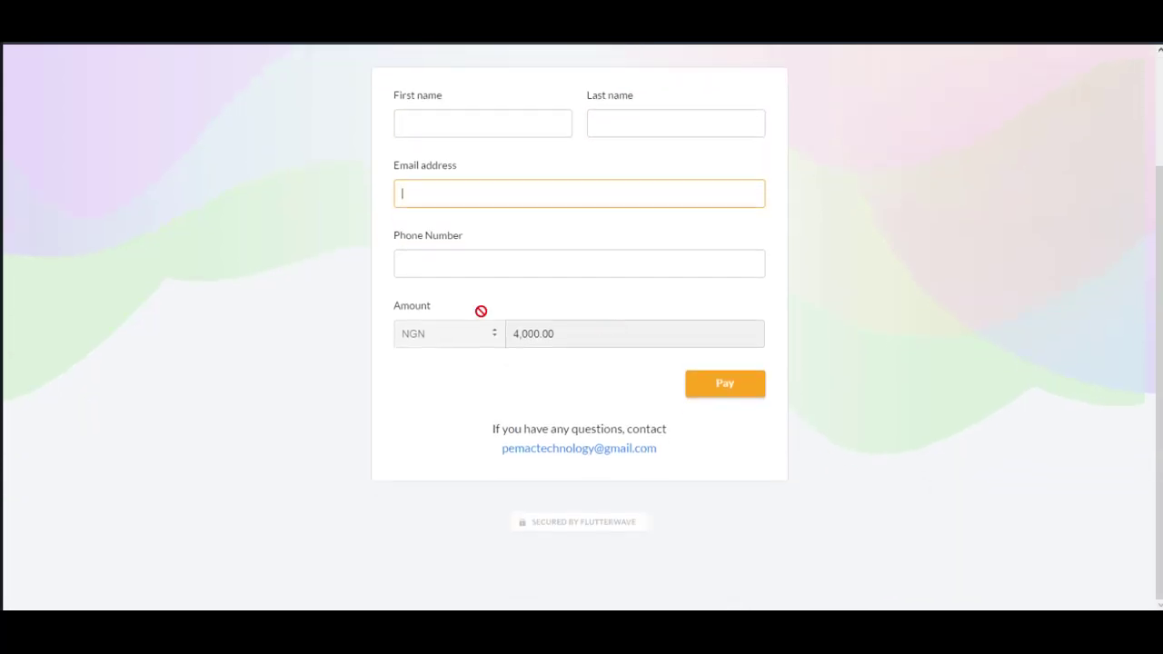
click(475, 263)
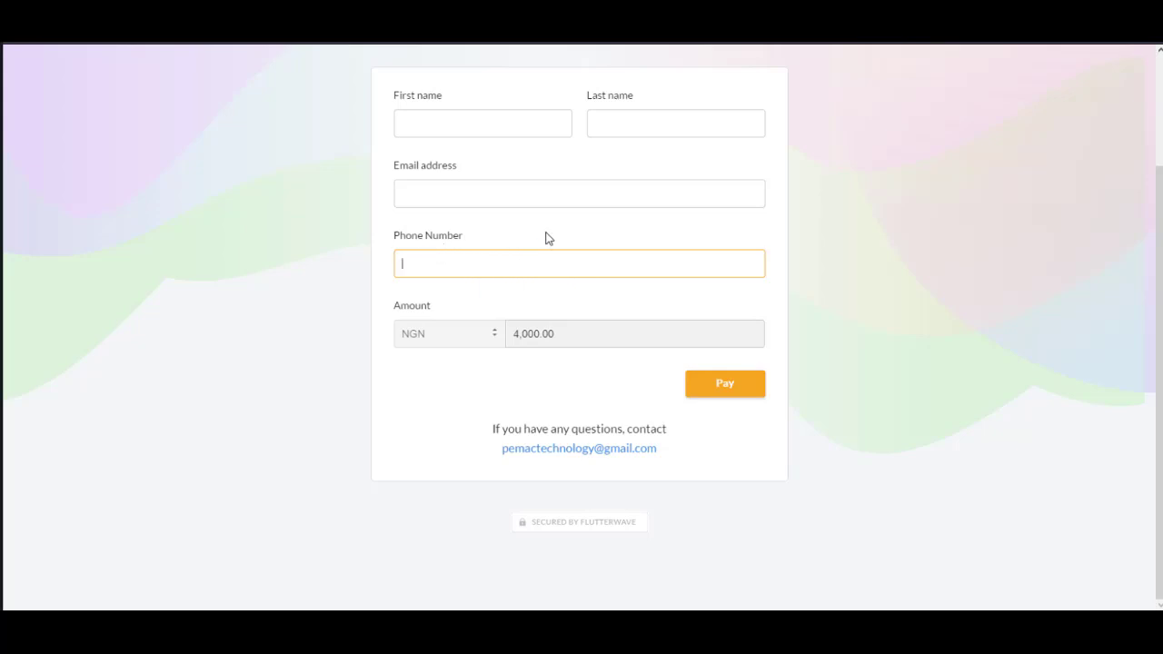
click(517, 197)
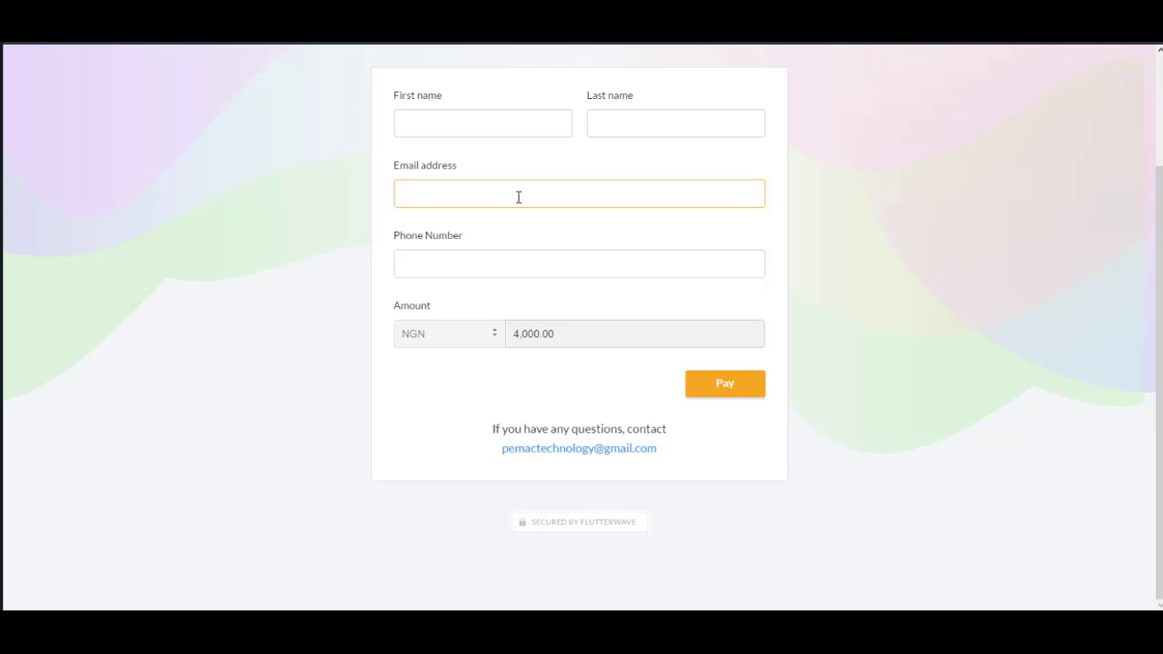
click(597, 164)
click(770, 227)
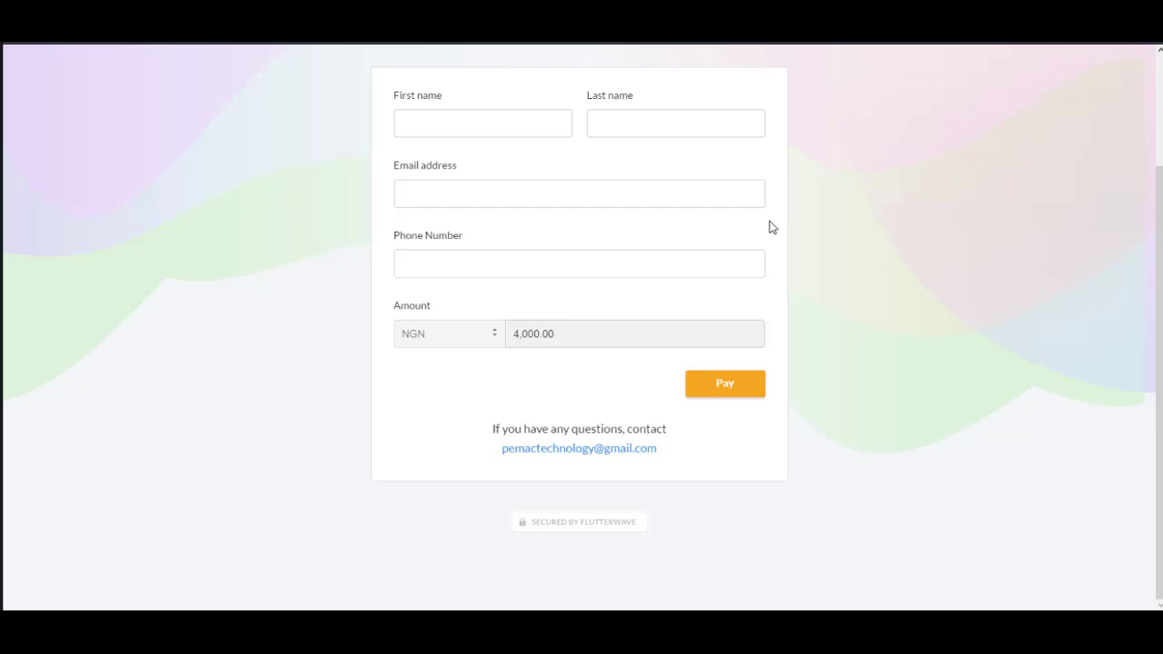
scroll(819, 261, up, 2)
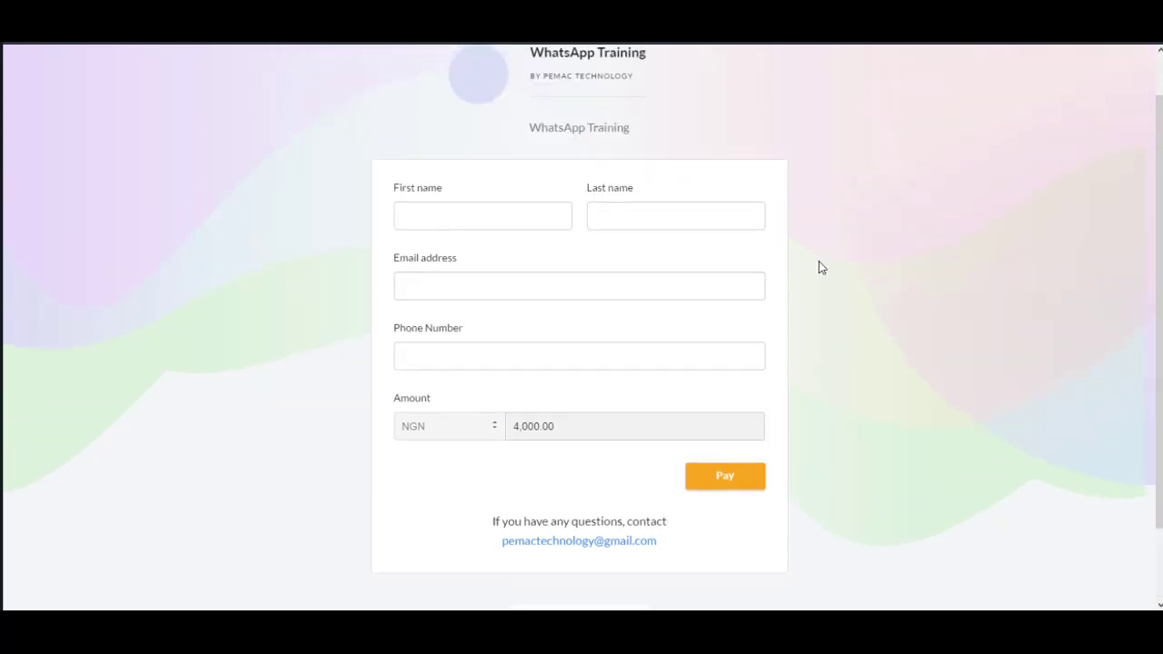
scroll(821, 266, down, 2)
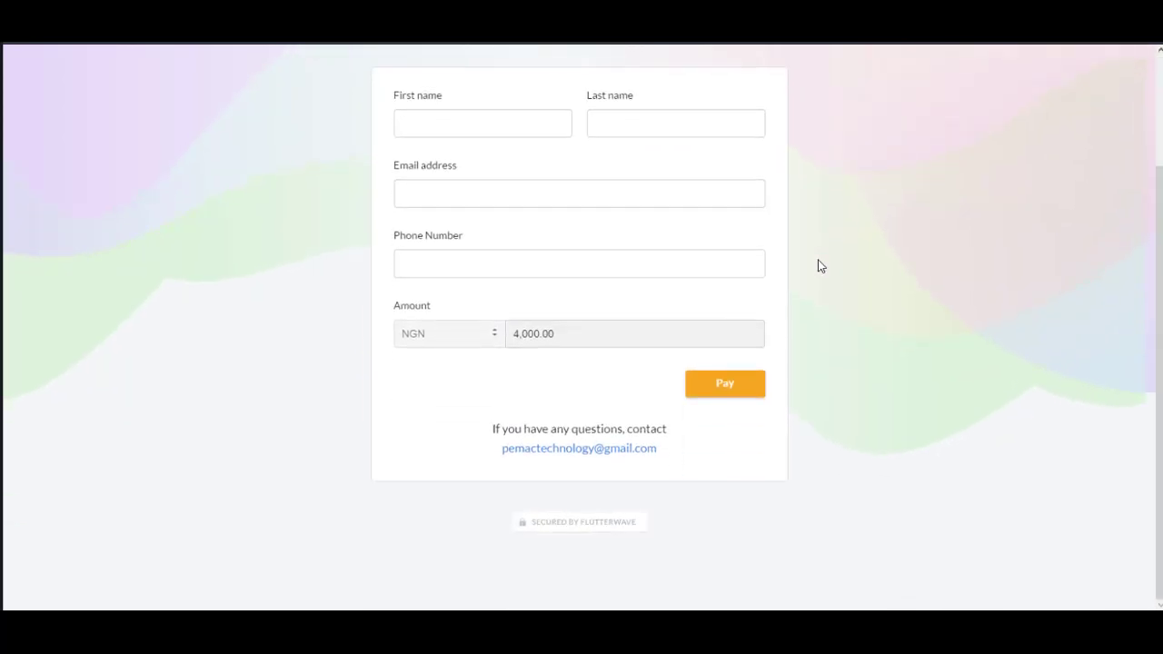
click(442, 261)
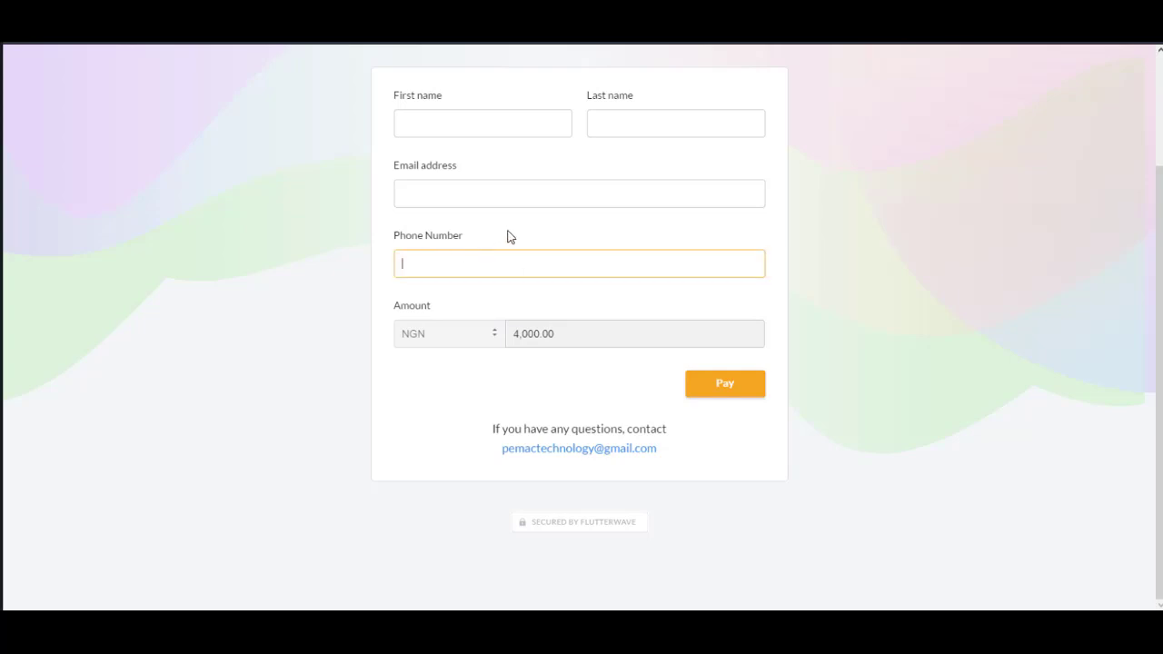
click(561, 231)
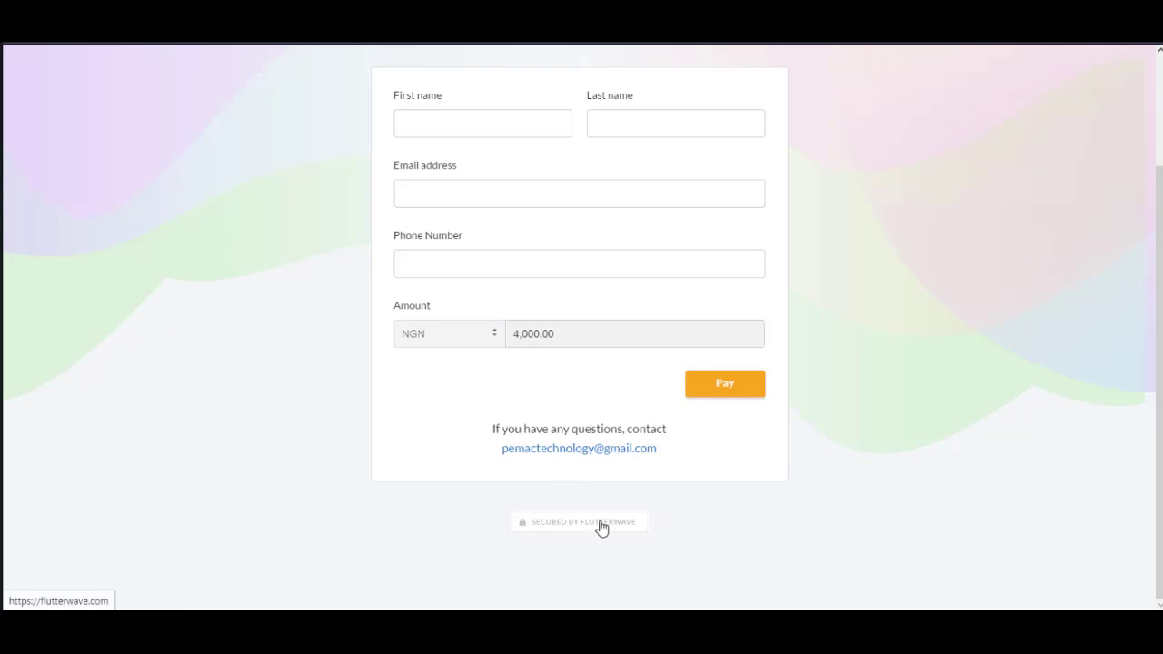
click(727, 384)
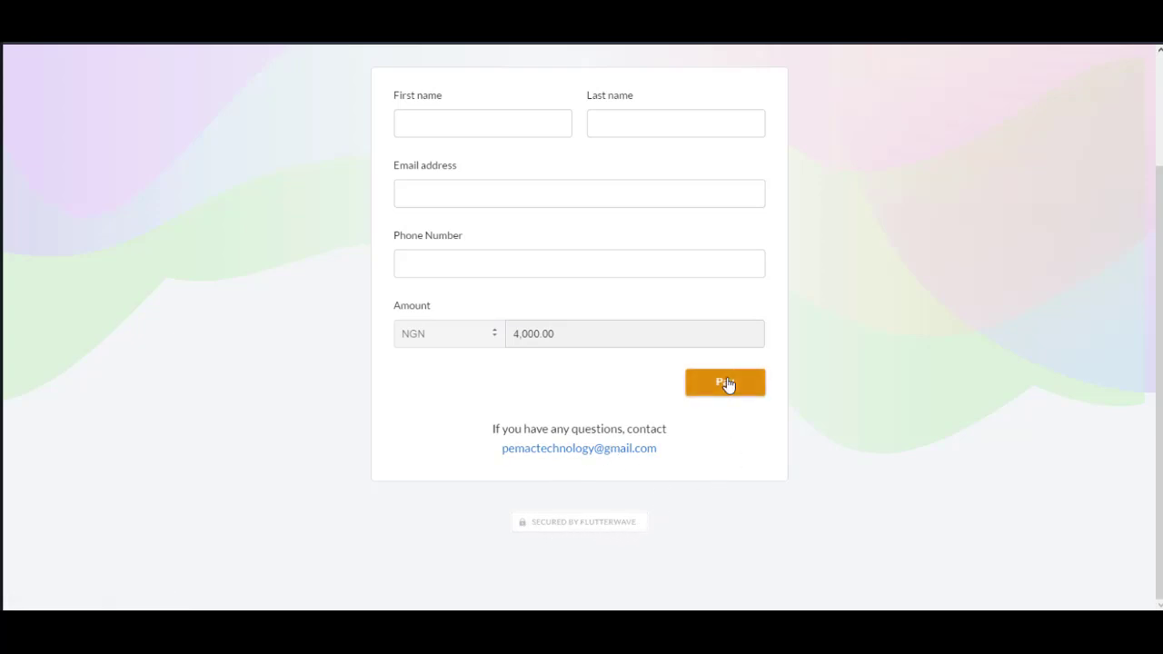
scroll(816, 408, up, 1)
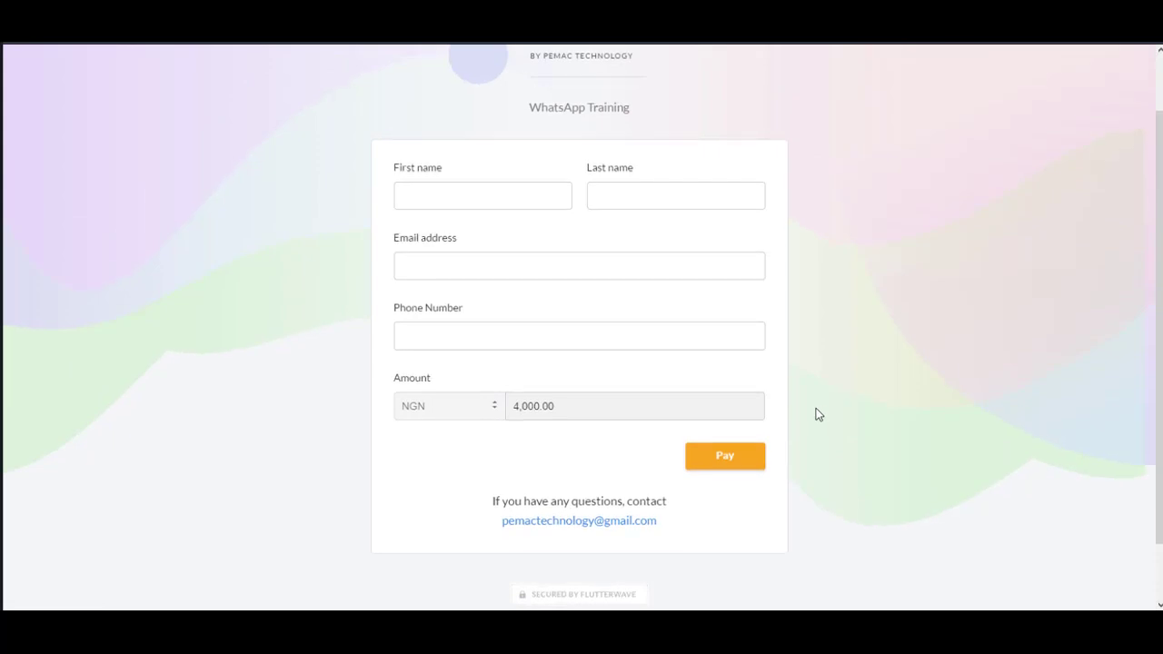
scroll(816, 408, down, 1)
click(736, 403)
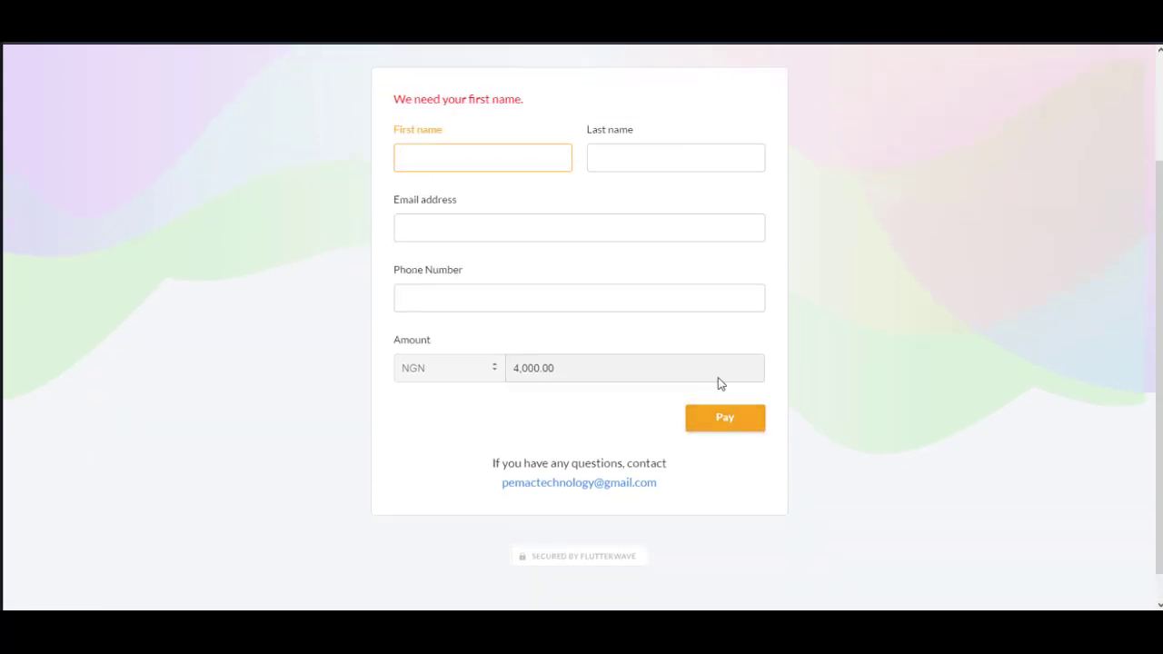
scroll(908, 281, up, 2)
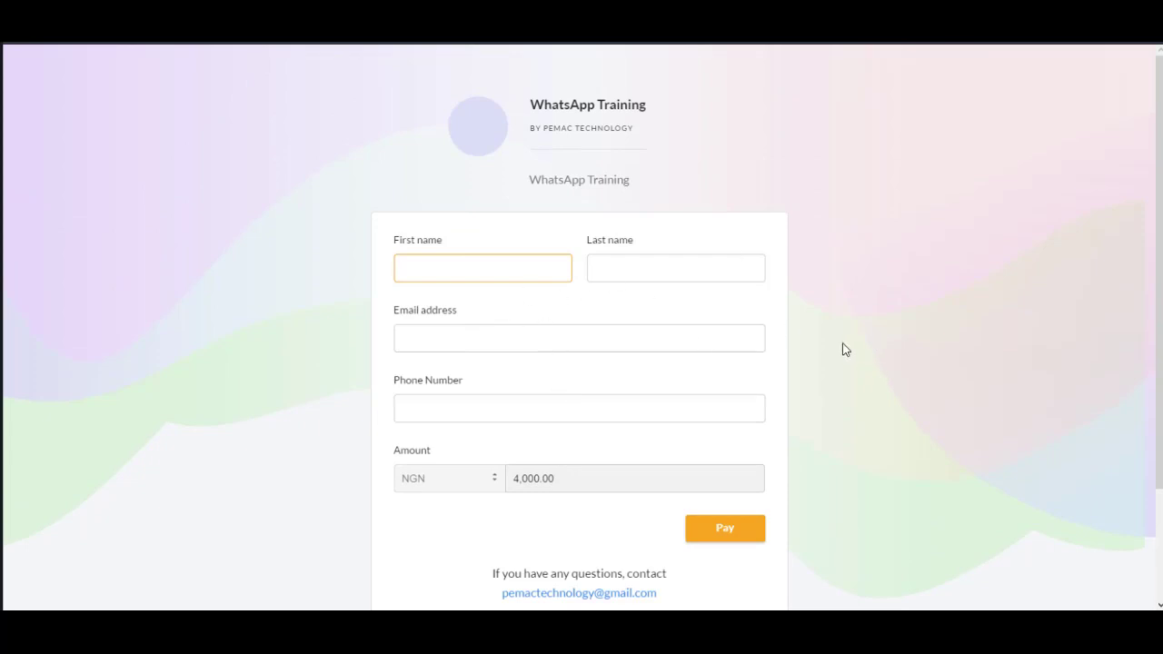
click(676, 262)
scroll(701, 371, down, 2)
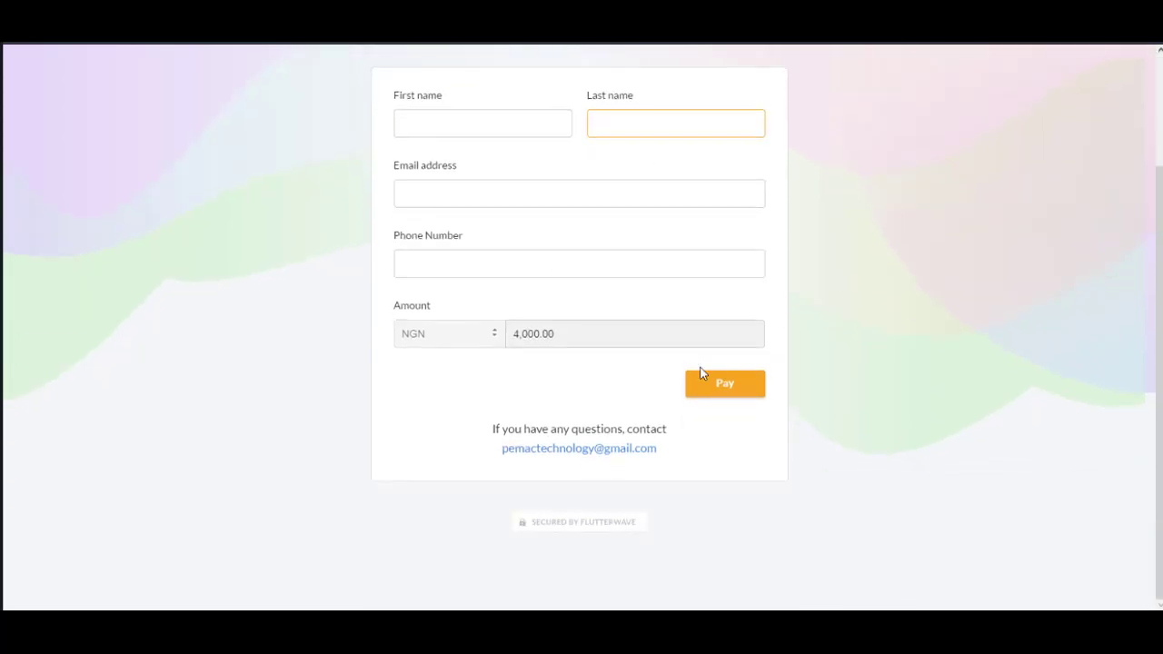
click(462, 122)
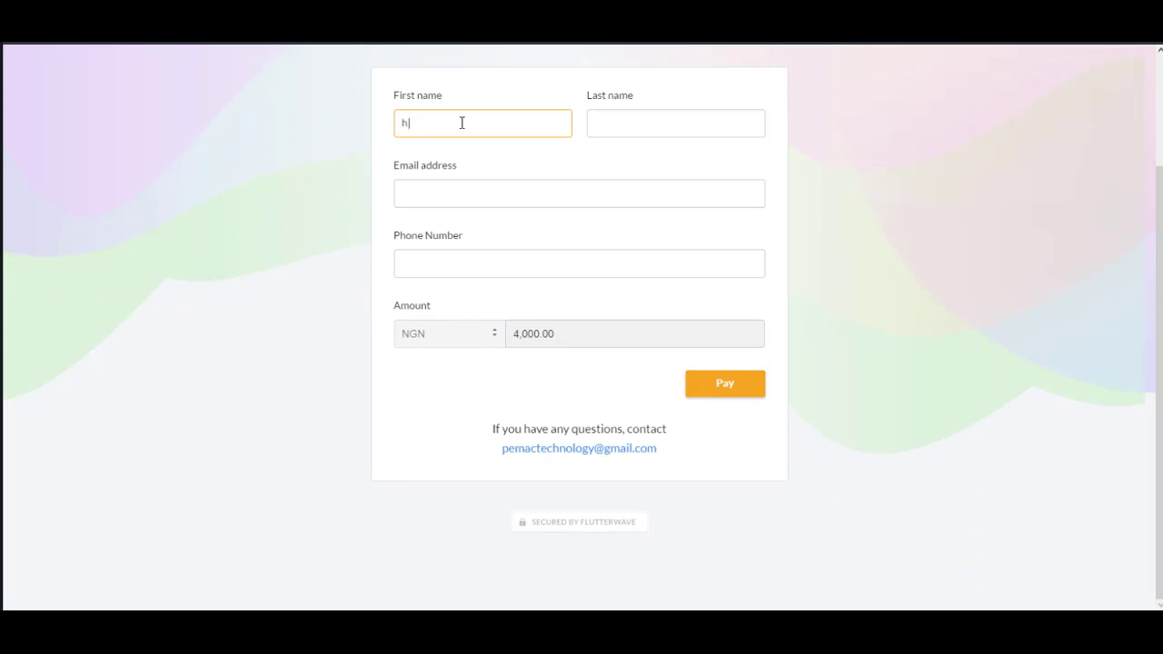
Step: Fill in a sample customer's e-mail and phone number, then submit with Pay
key(Tab)
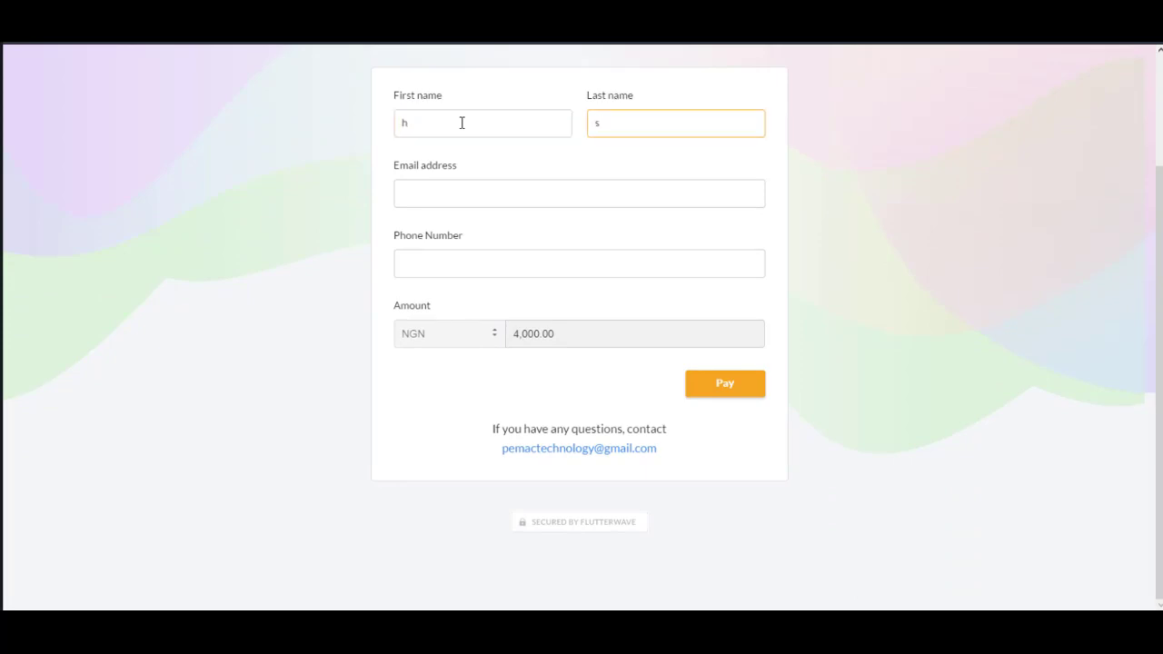
key(Tab)
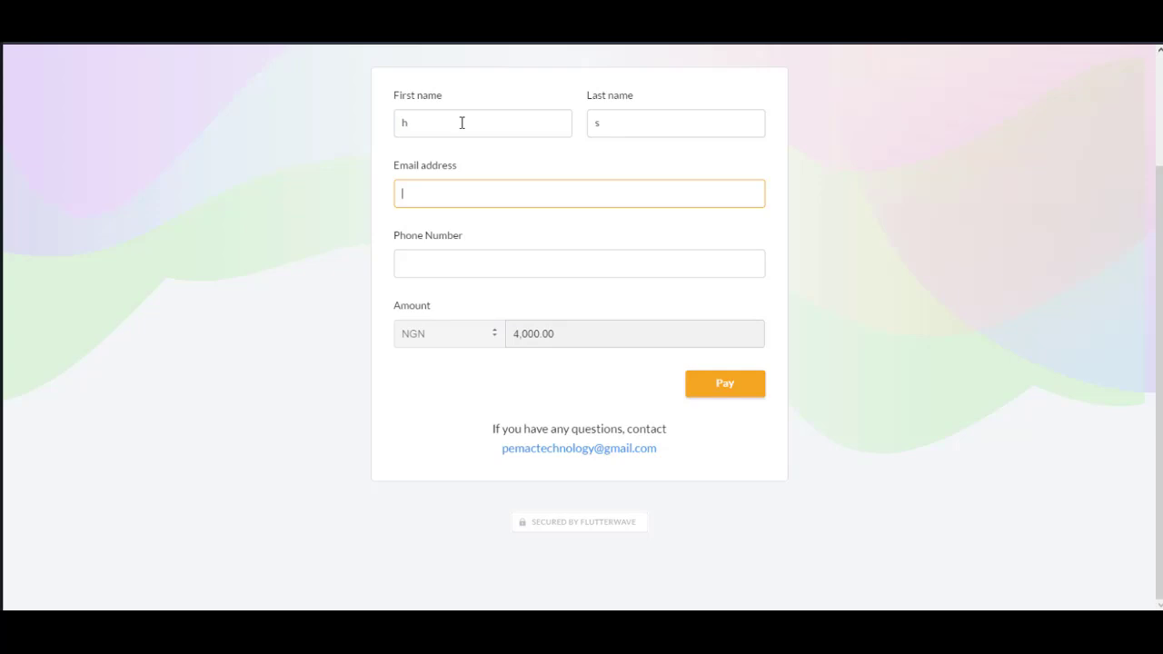
key(Tab)
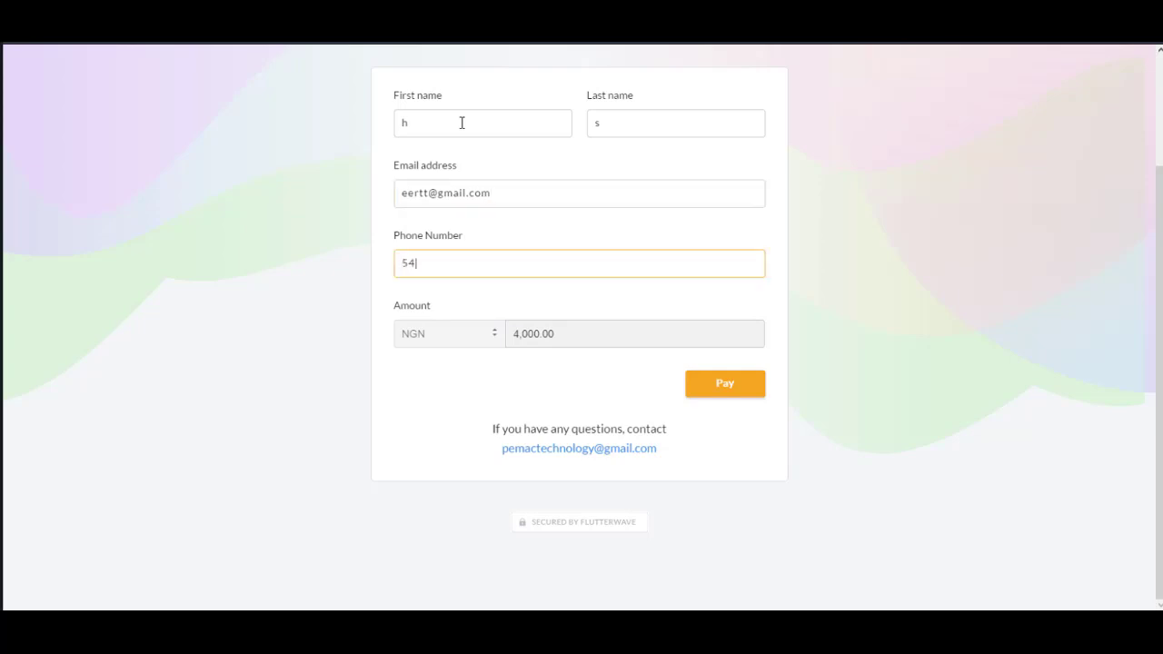
click(751, 397)
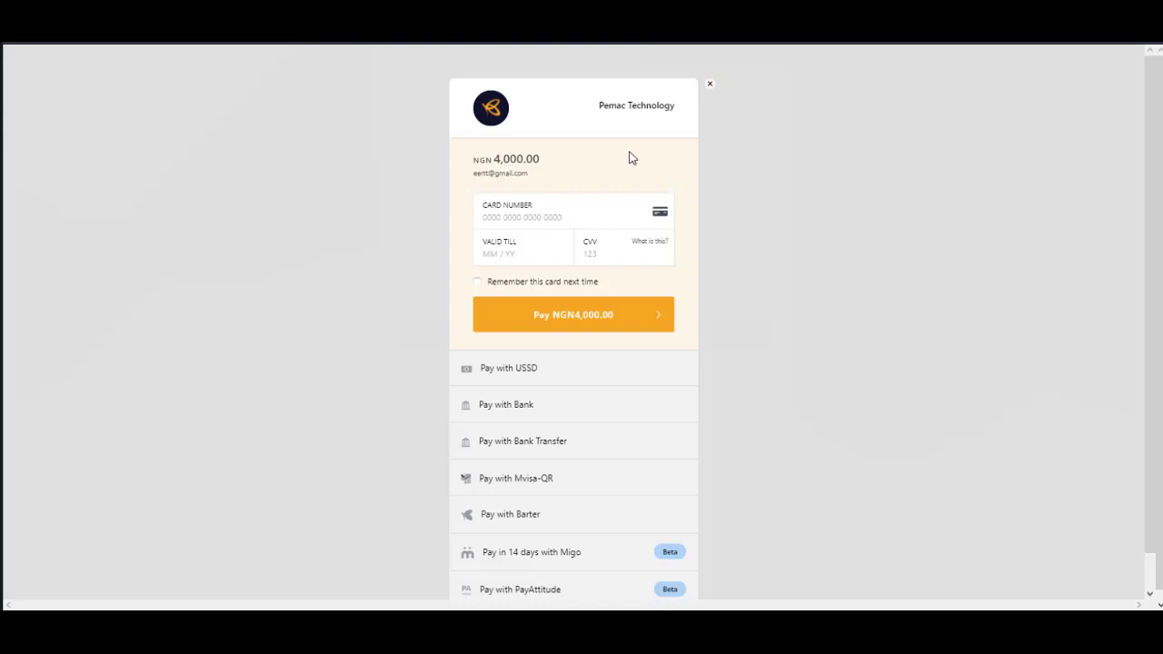
Step: Scroll through the NGN 4,000.00 card form and the USSD, Bank and Transfer payment options
scroll(730, 263, down, 1)
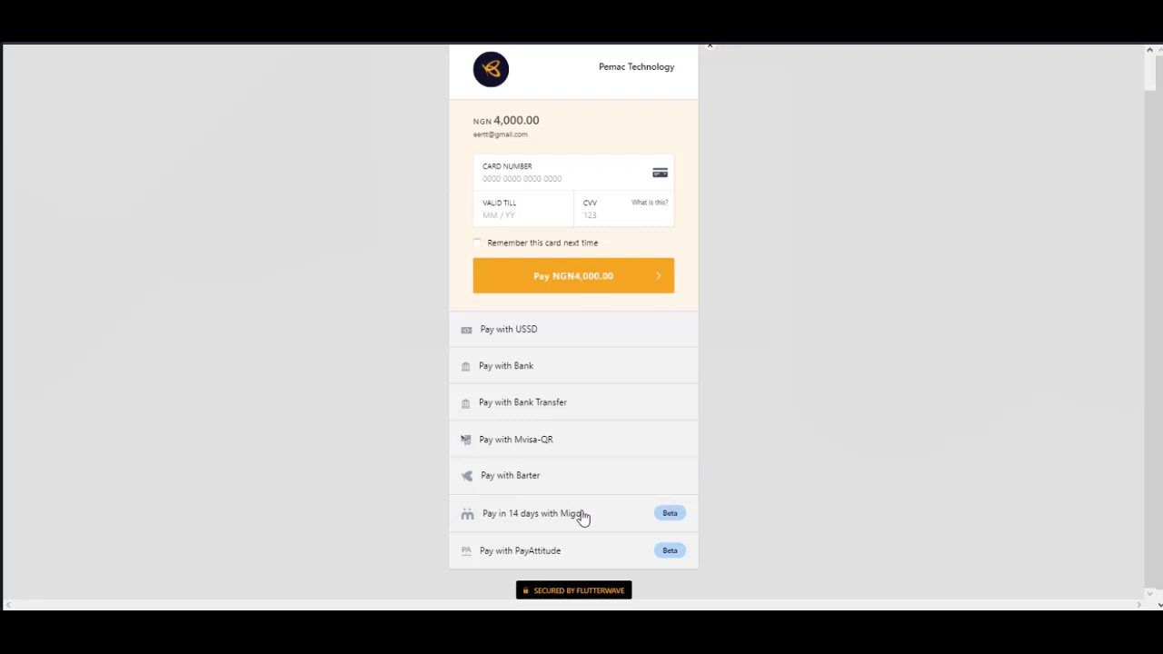
scroll(583, 518, down, 1)
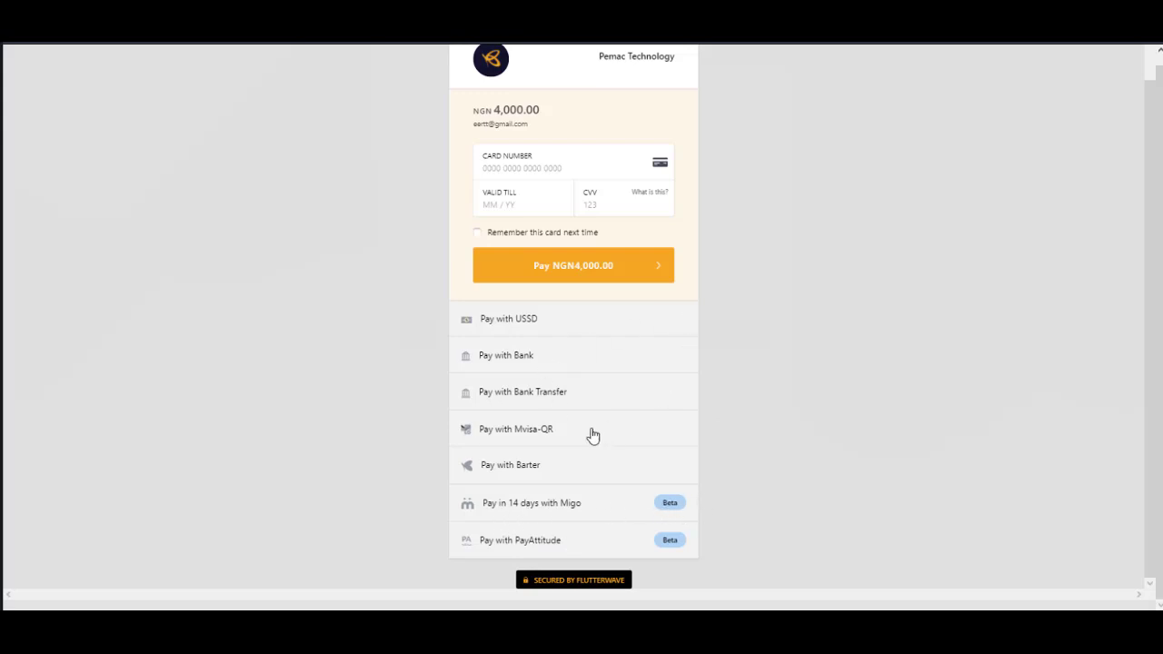
scroll(592, 436, up, 1)
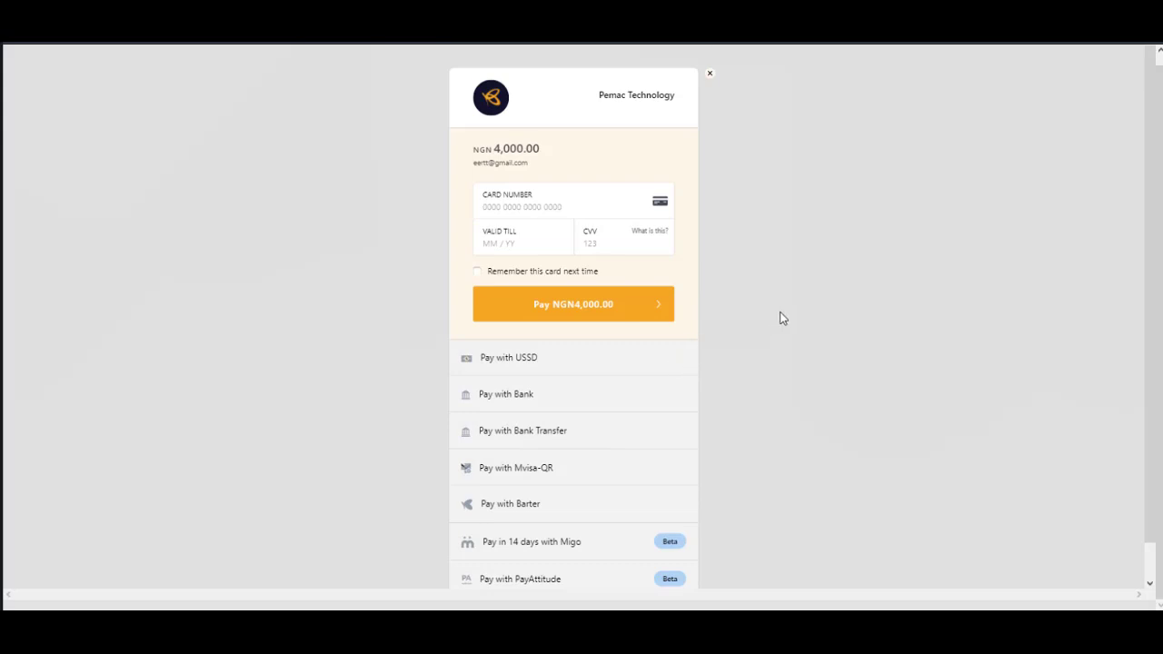
scroll(822, 419, down, 1)
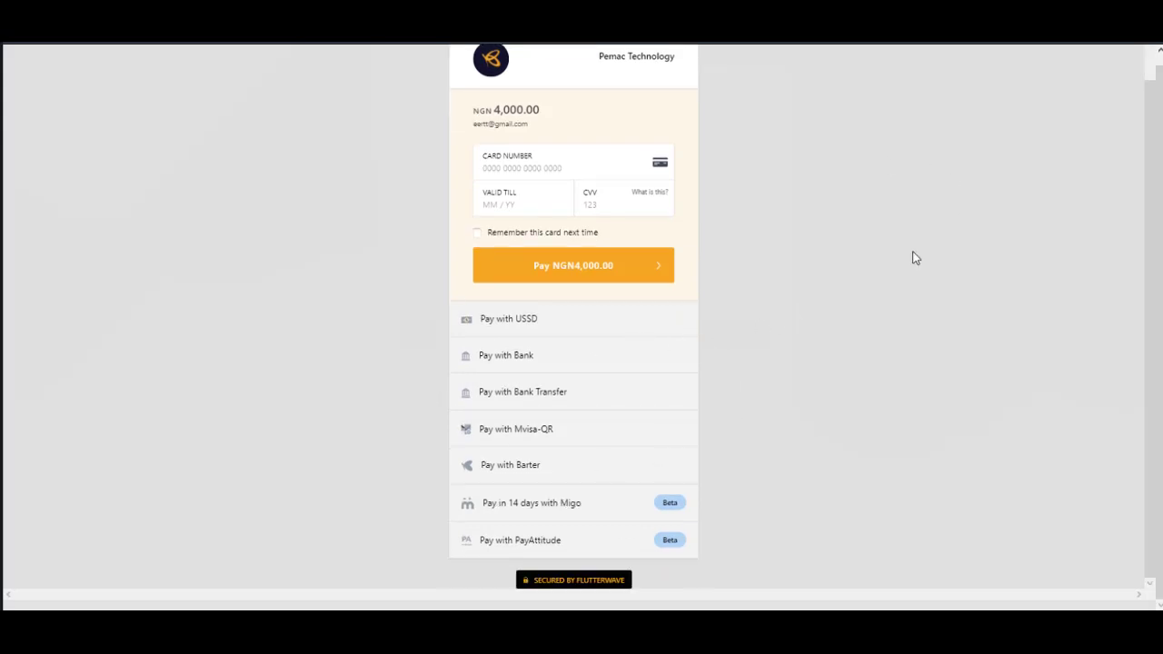
scroll(908, 258, up, 1)
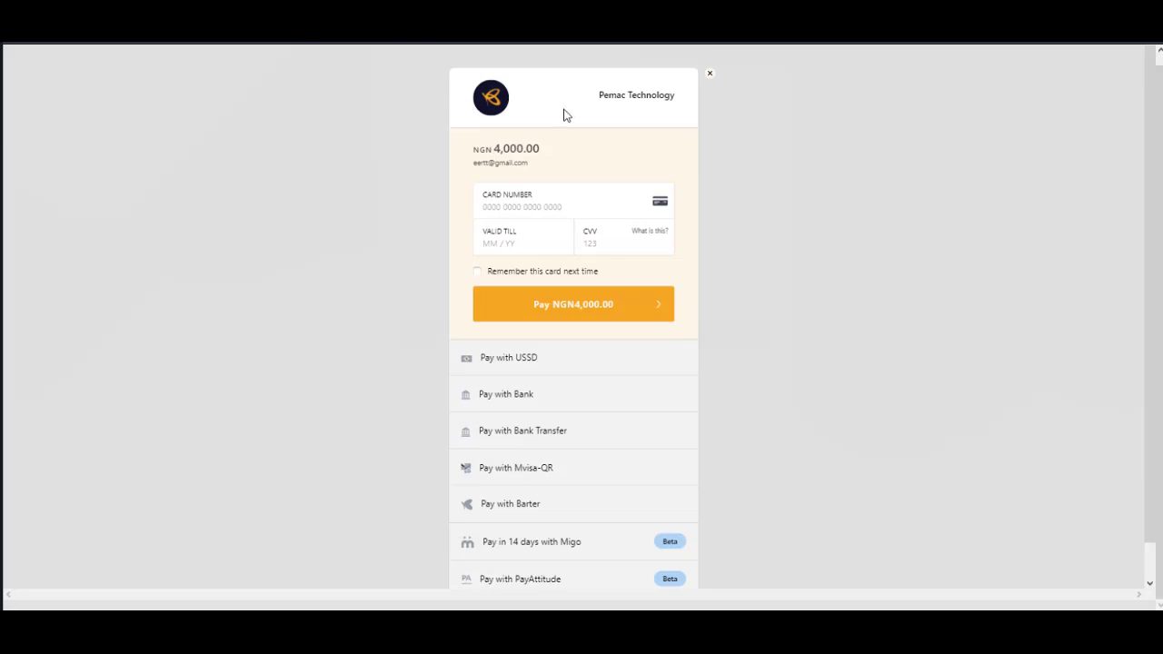